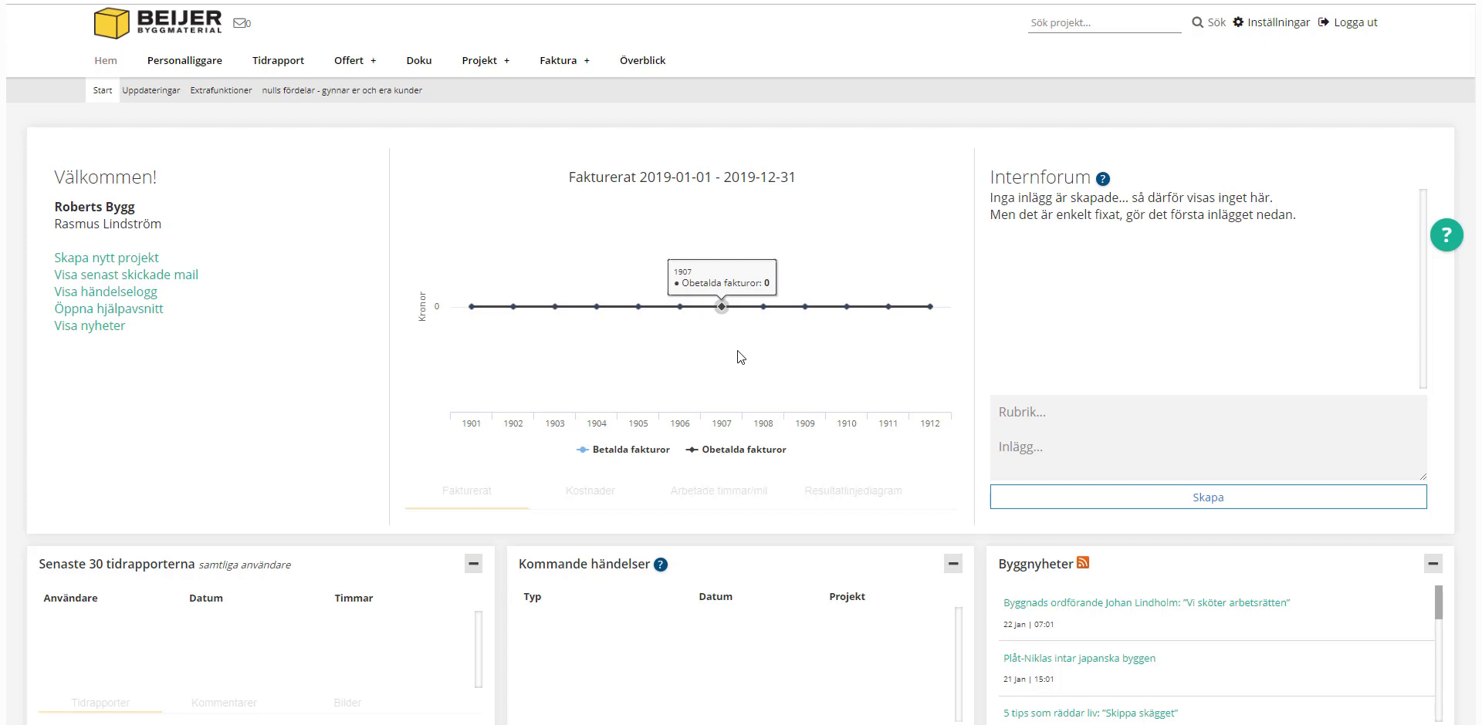
Step: Open Hantera användare, start a new user, then close the form without saving
left_click(1276, 30)
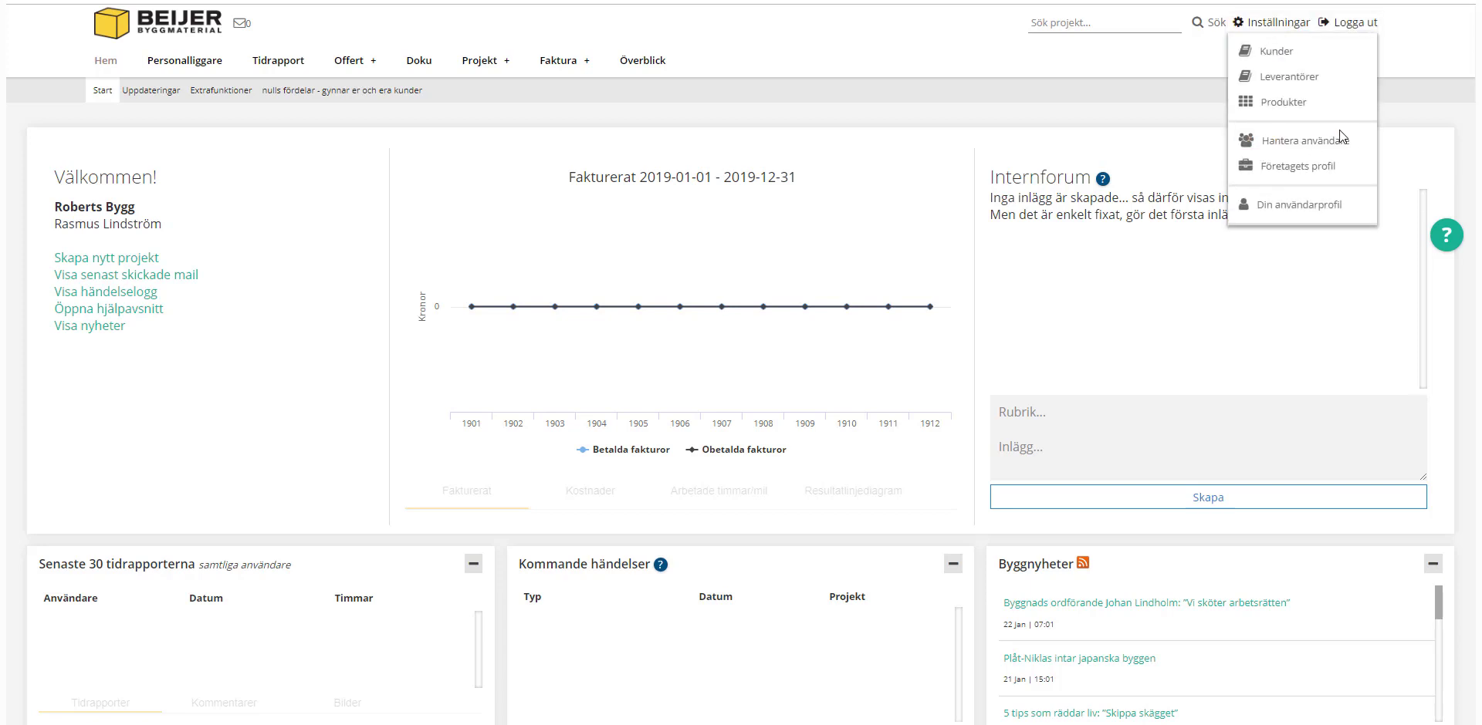
left_click(1303, 147)
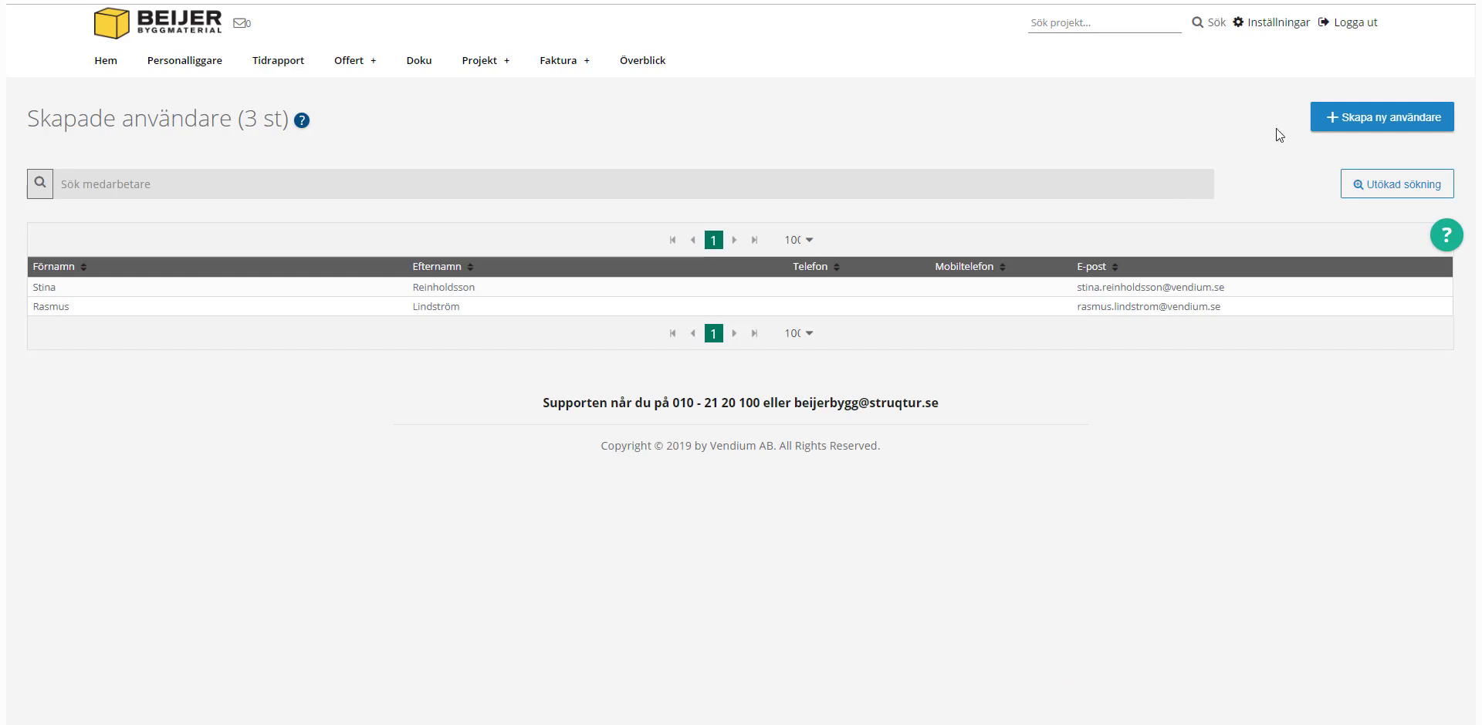
left_click(1430, 123)
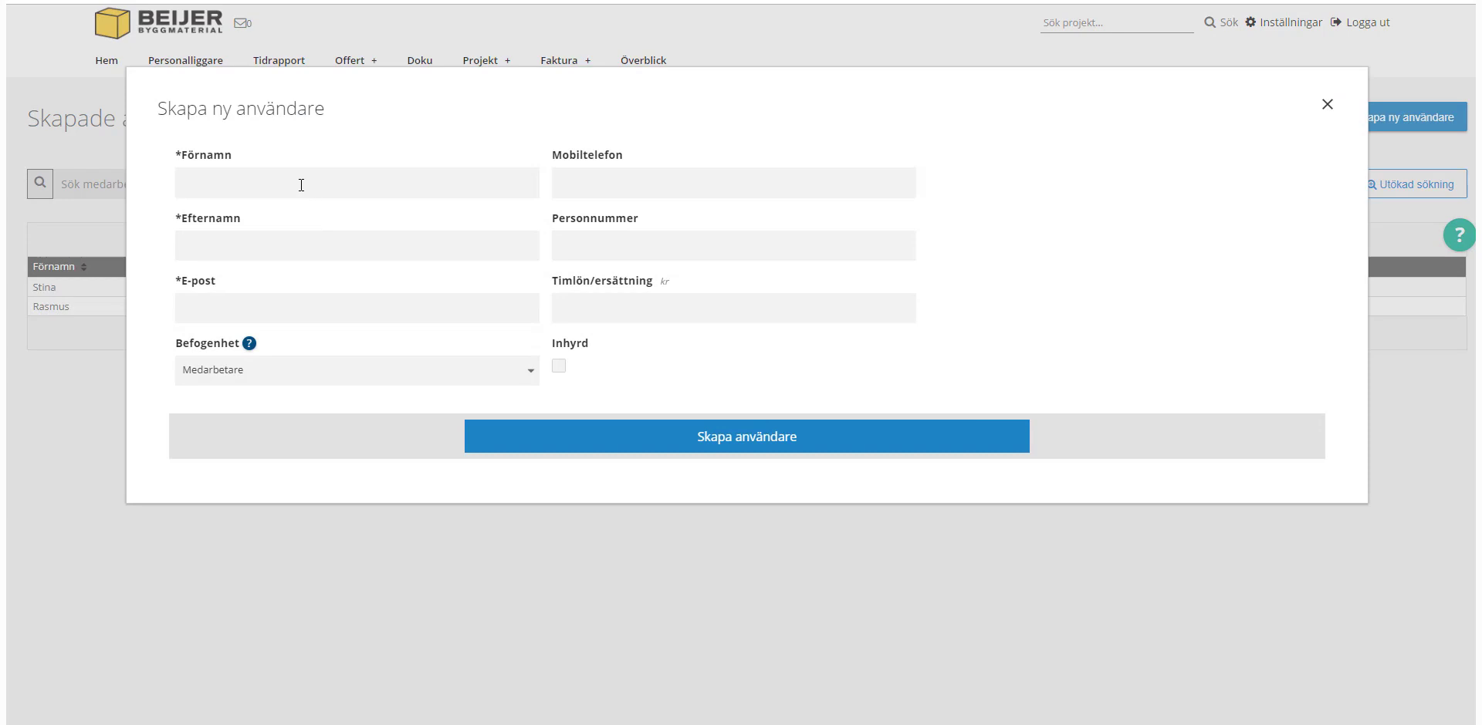
left_click(247, 255)
left_click(582, 251)
left_click(1327, 103)
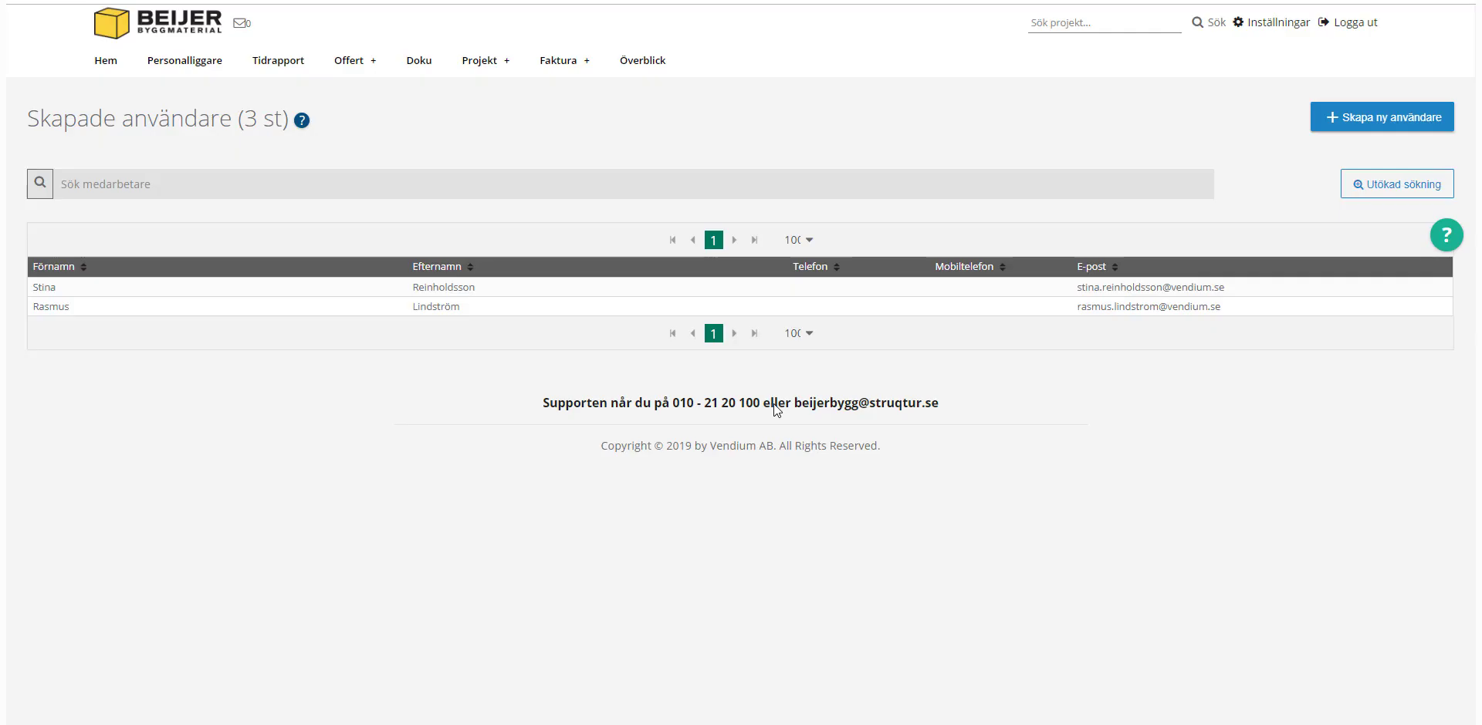
Step: Enter the admin user's personal identity number and save it with Uppdatera användare
left_click(743, 308)
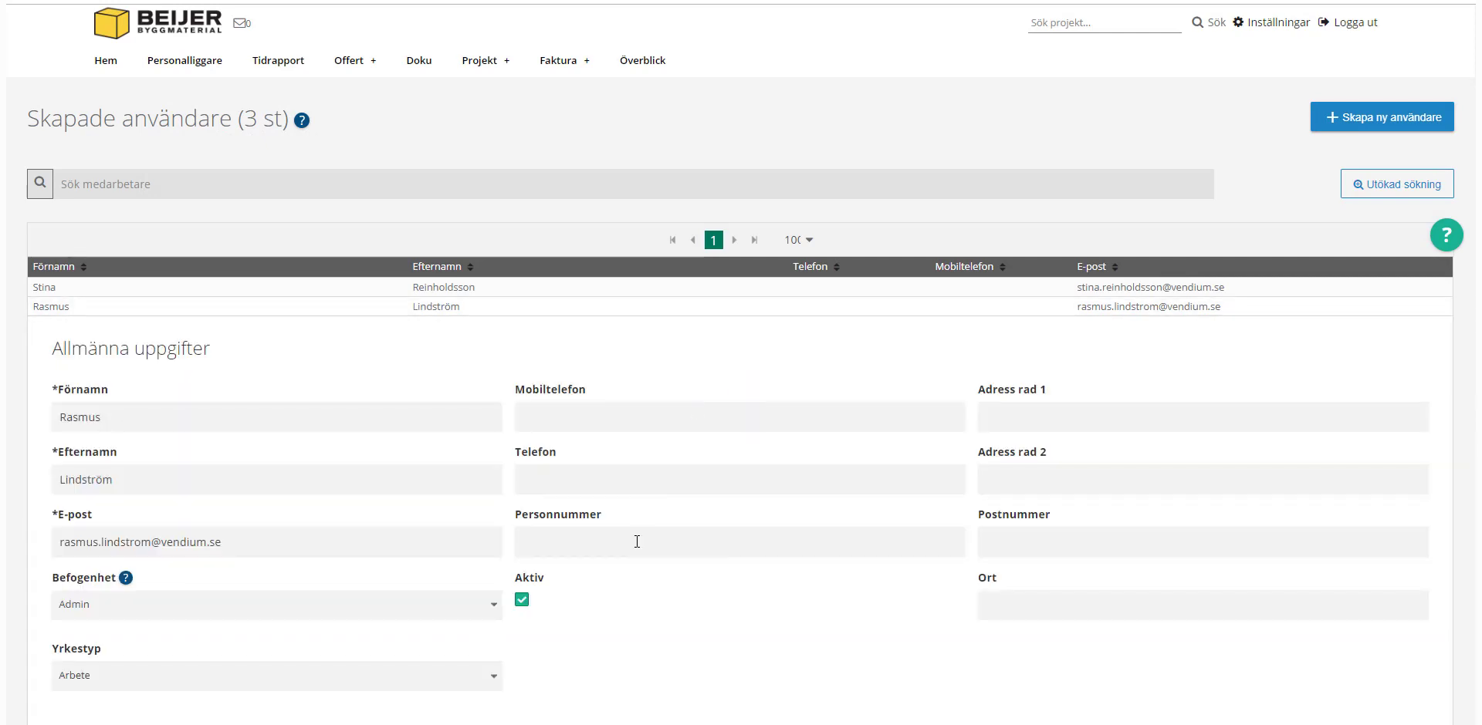
scroll(642, 539, "down", 15)
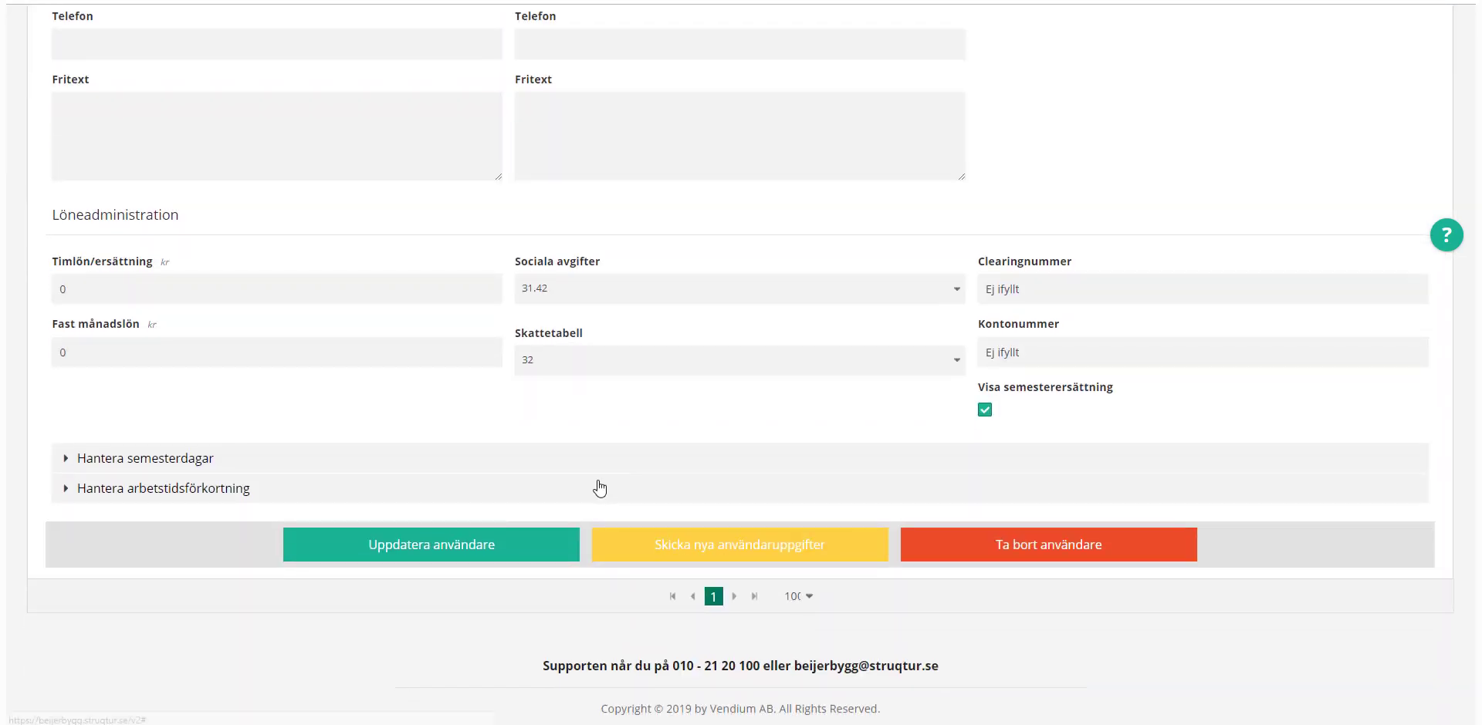
left_click(470, 549)
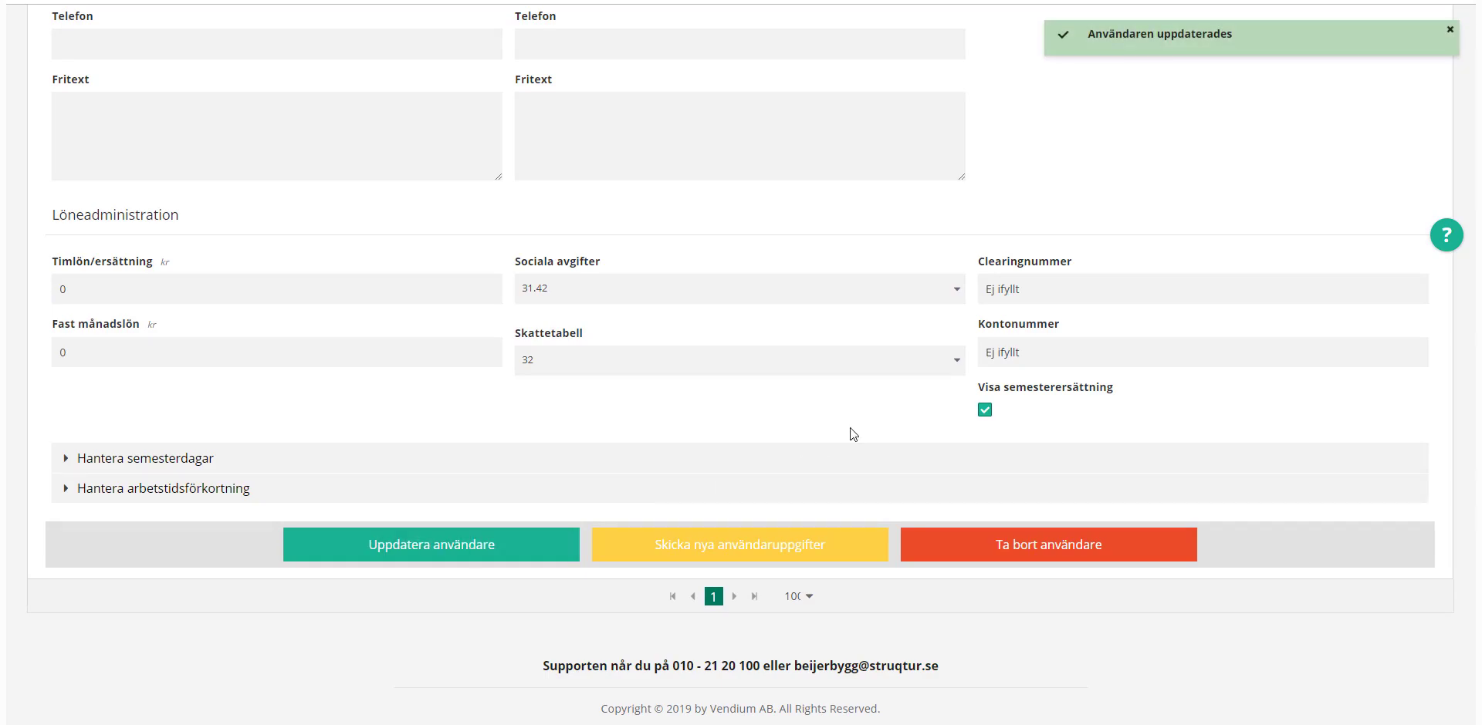
scroll(856, 416, "up", 5)
scroll(729, 372, "up", 6)
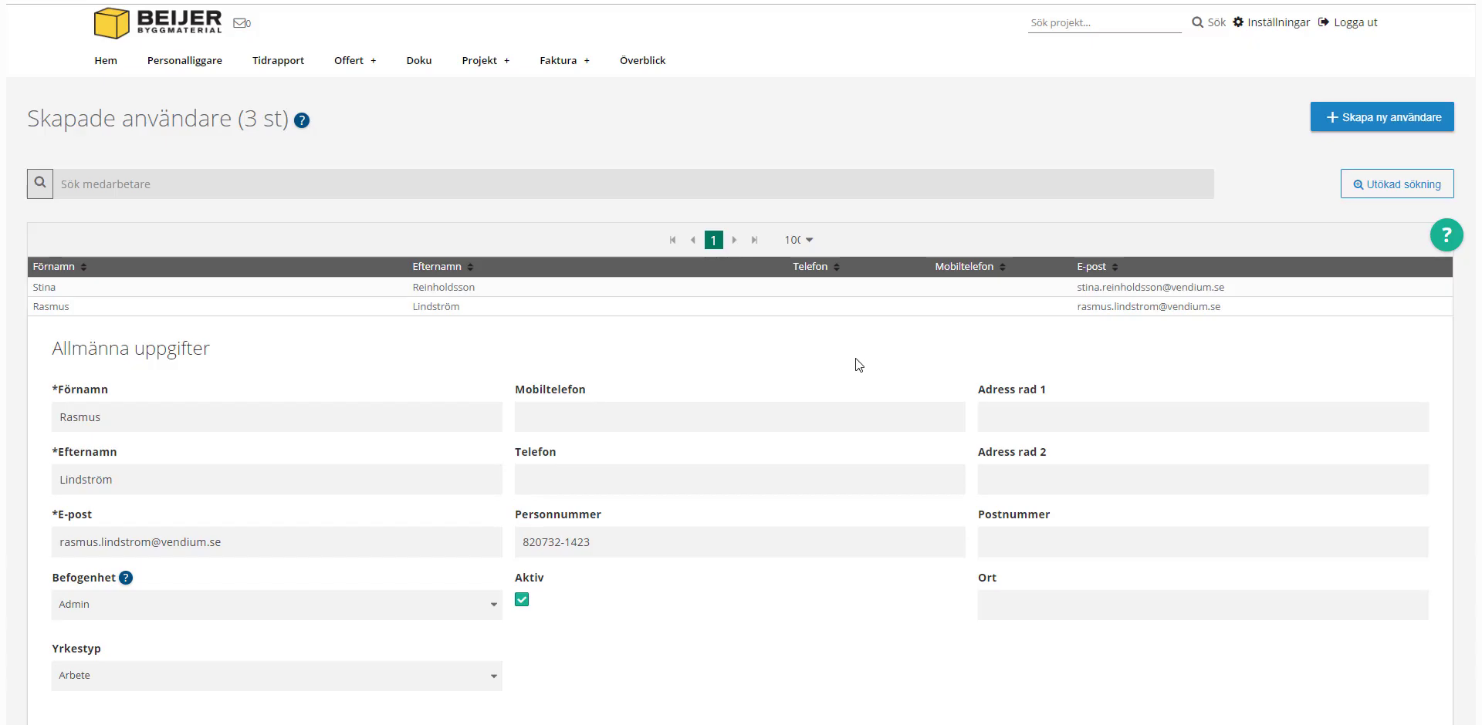
left_click(1261, 26)
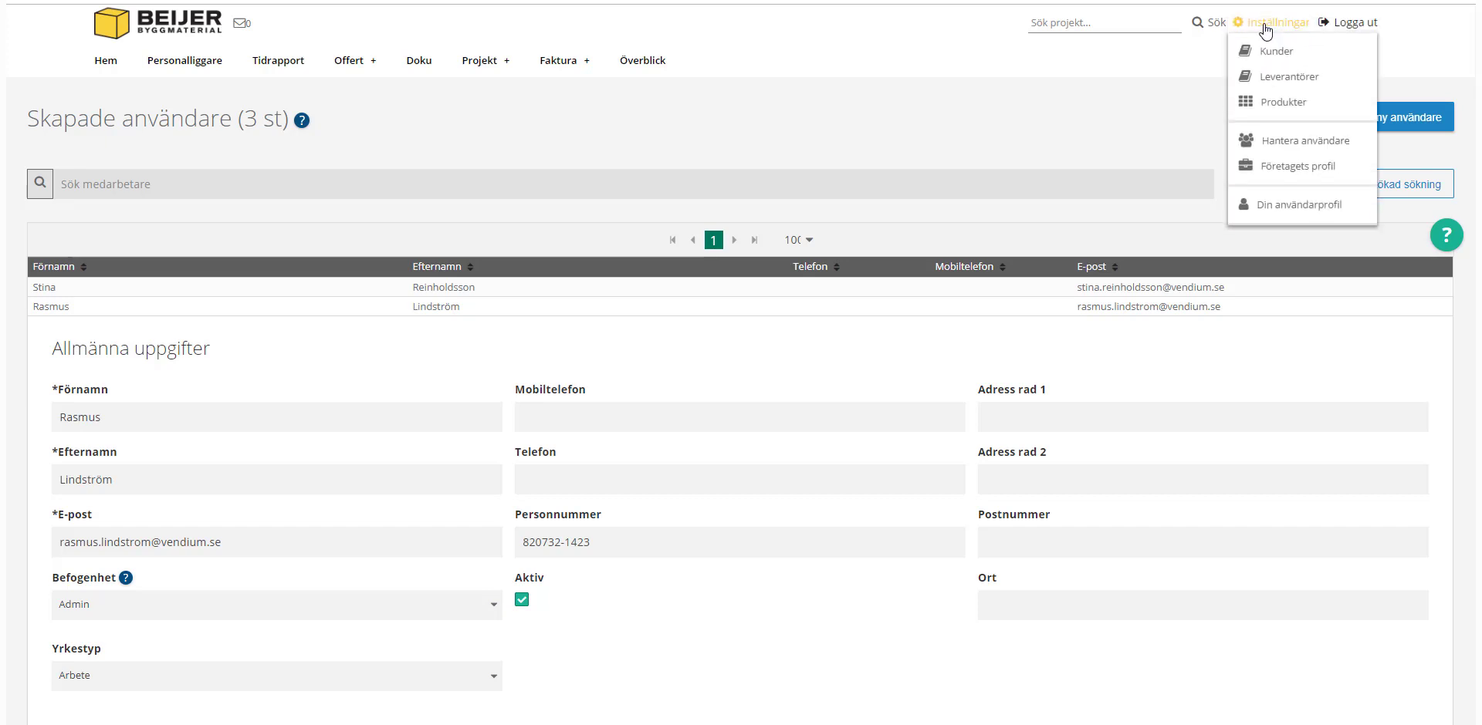
Step: Review Företagets profil and the Faktura, offert och lön settings, then open Skapade offerter
left_click(1290, 170)
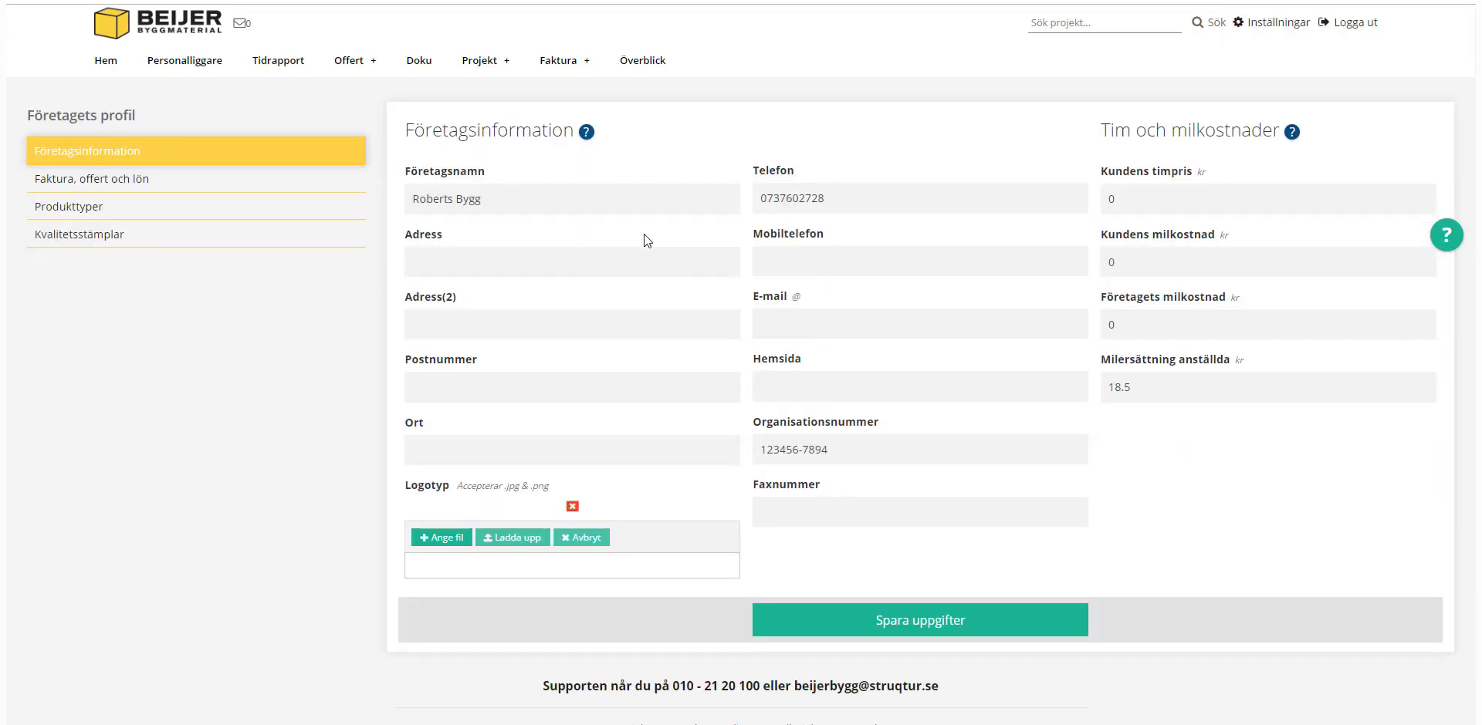
left_click(457, 383)
left_click(93, 185)
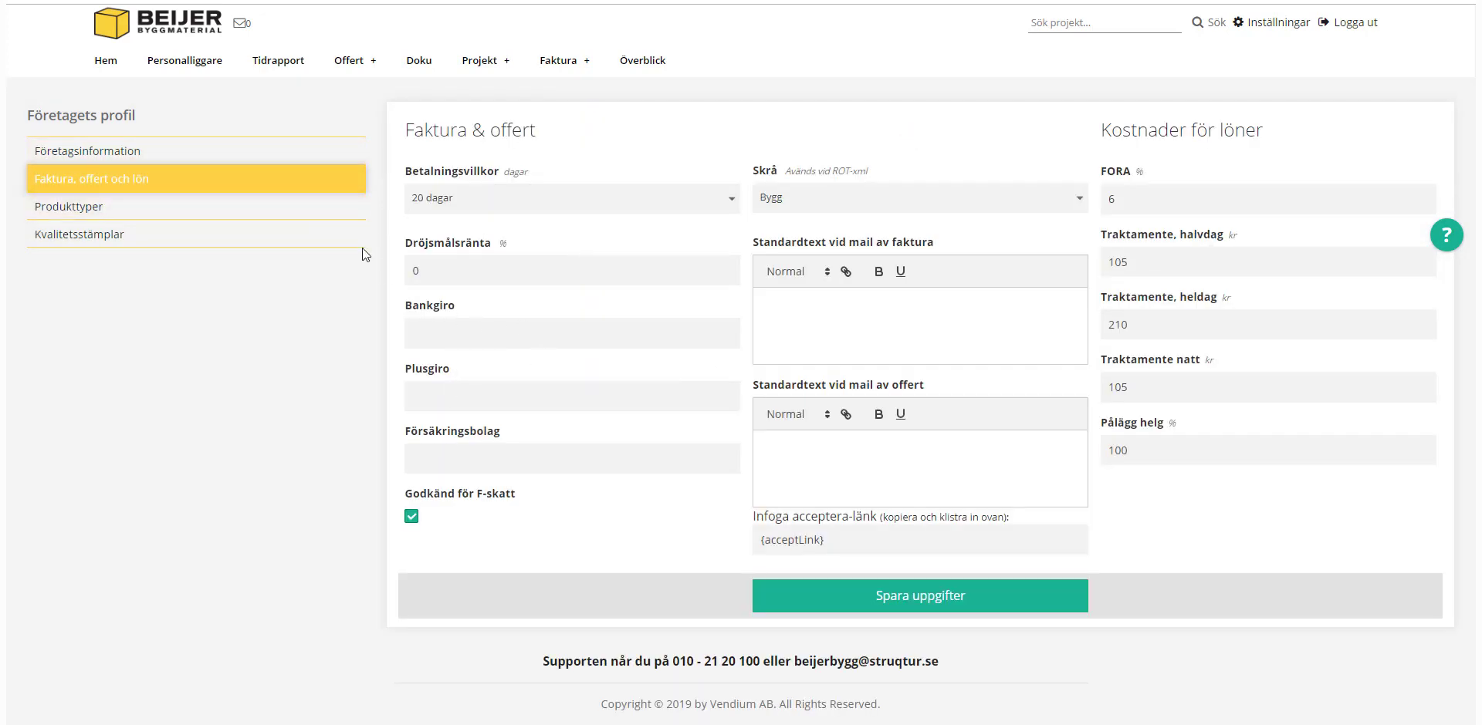
left_click(351, 62)
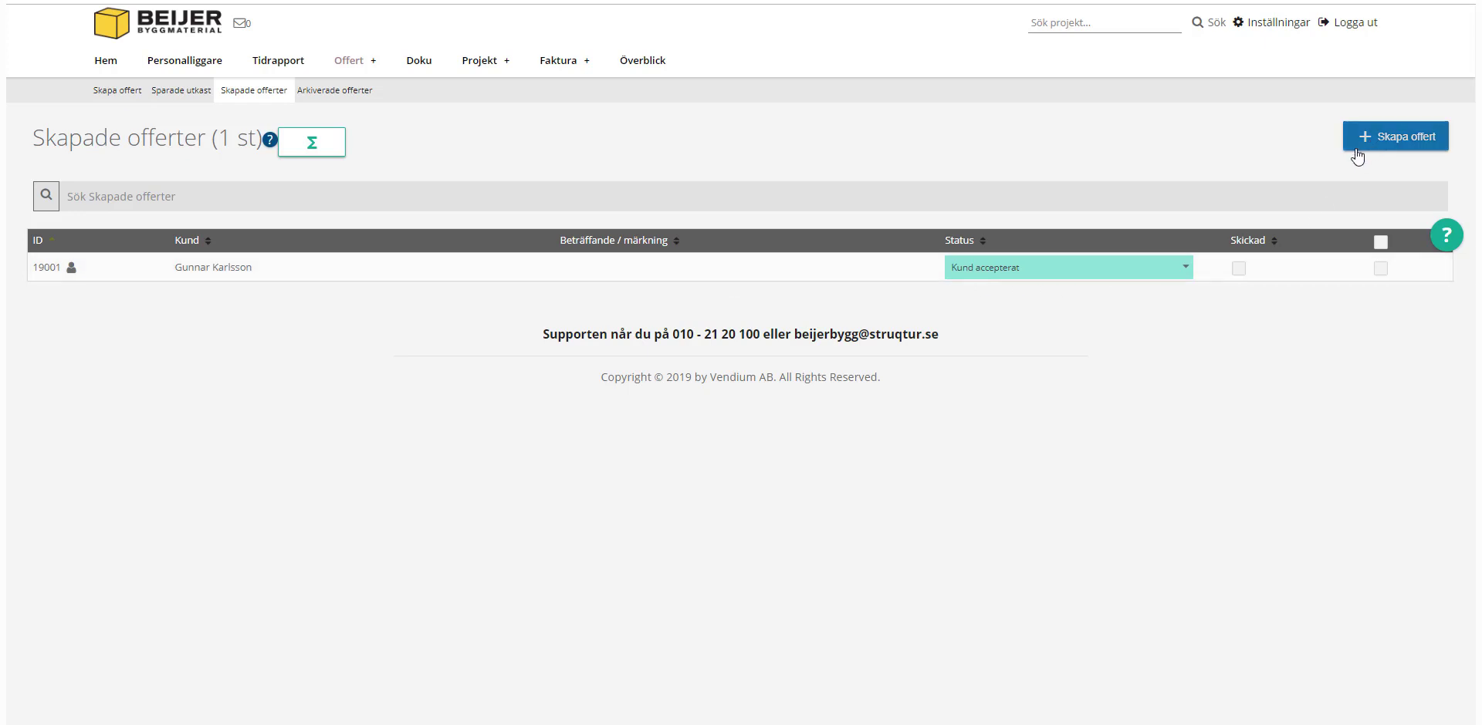
Step: Start a new quote and enter the customer contact's name and e-mail address
left_click(1404, 137)
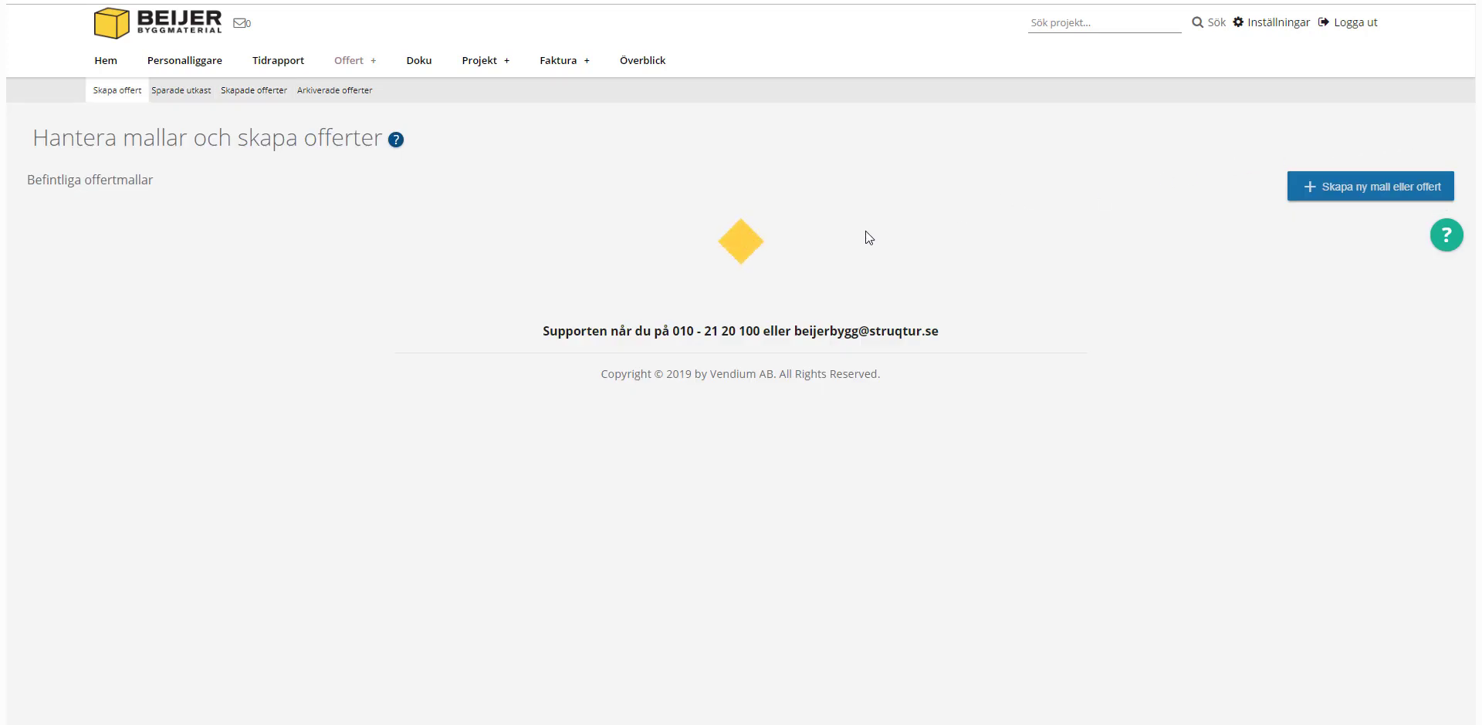
left_click(179, 384)
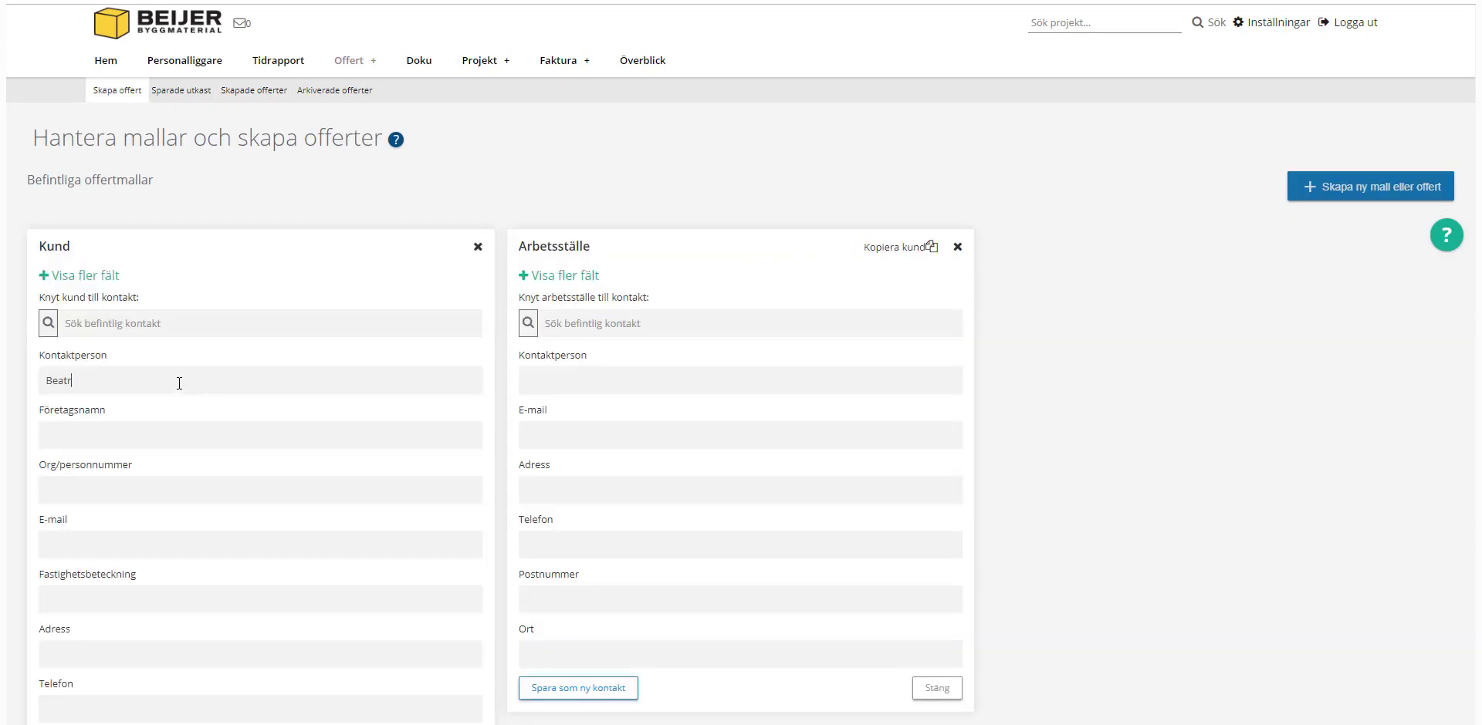
key("Tab")
Step: Leave out the Tider section and create quote 19002
scroll(179, 384, "down", 1)
scroll(179, 384, "down", 9)
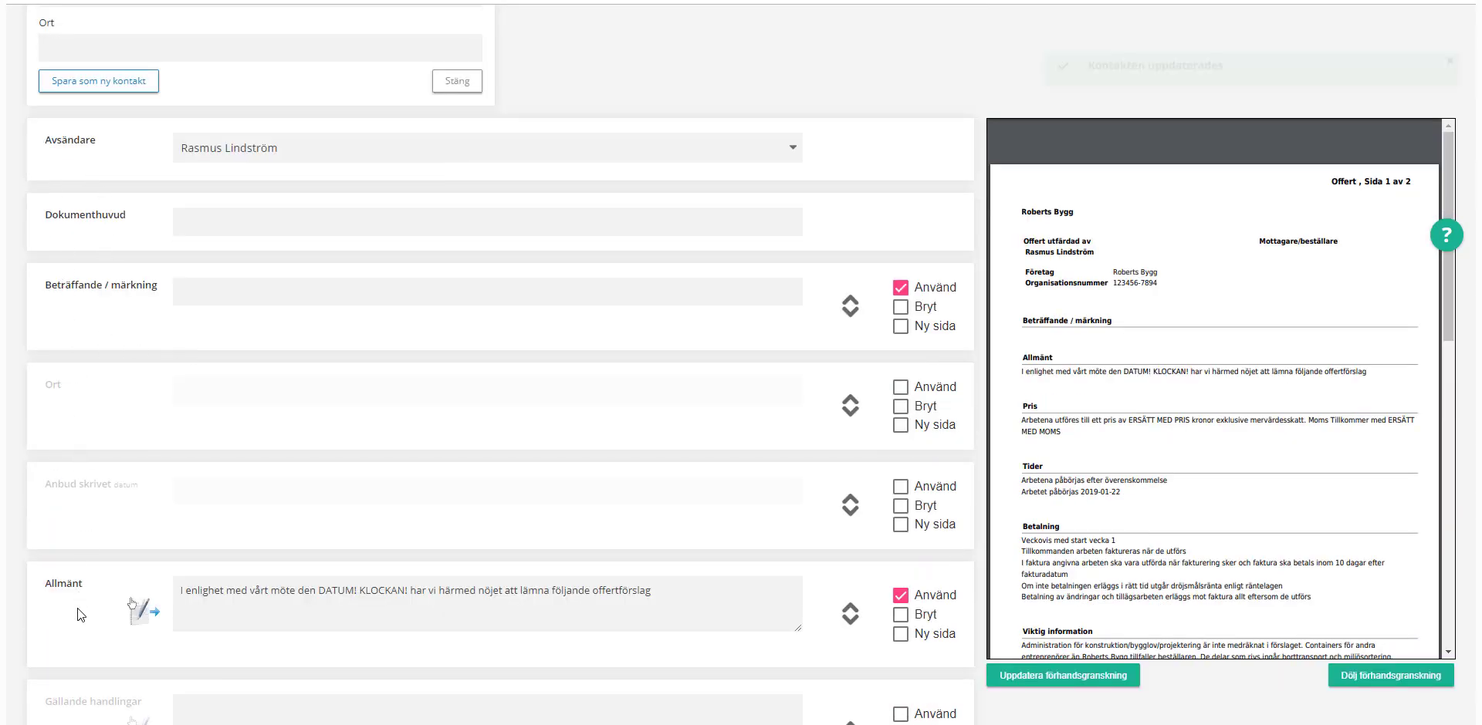
scroll(68, 350, "down", 10)
scroll(79, 563, "down", 5)
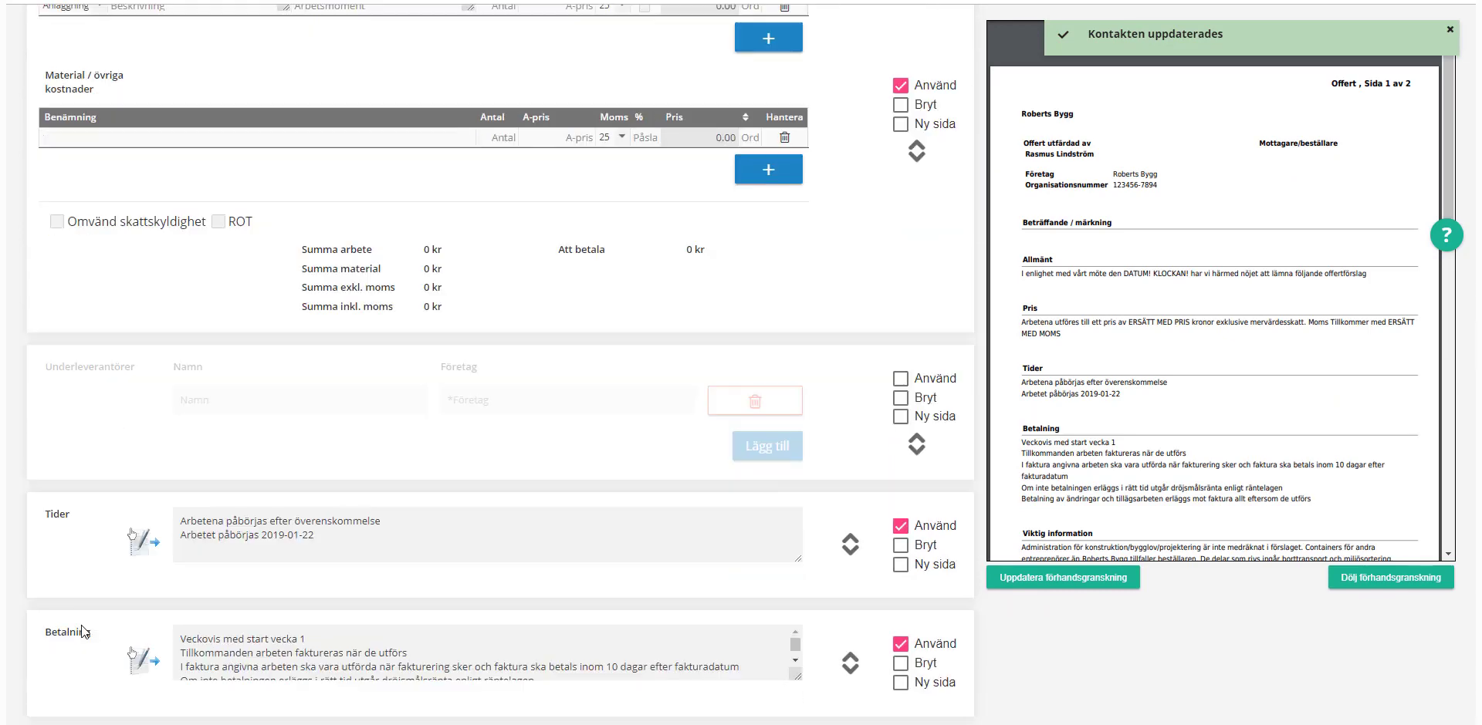
left_click(897, 534)
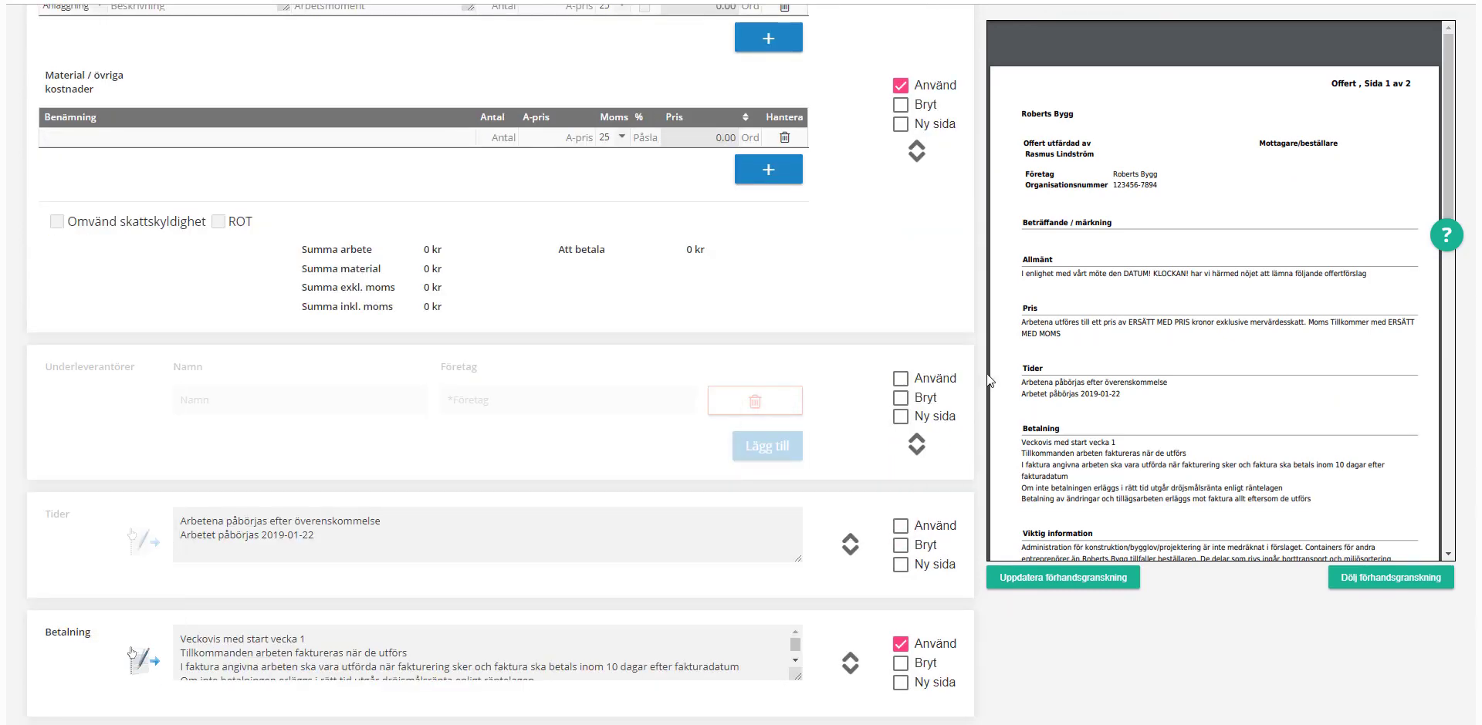
scroll(977, 472, "down", 5)
scroll(976, 472, "down", 8)
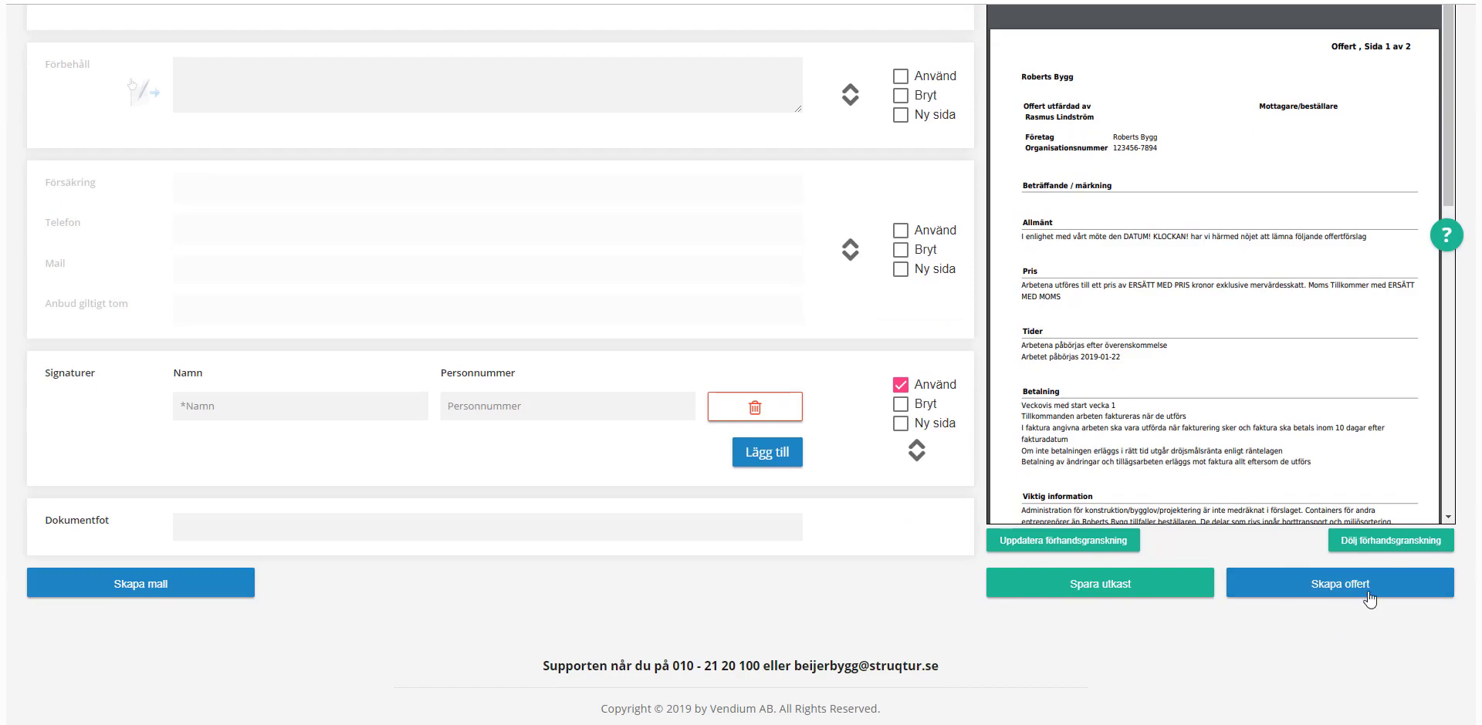
left_click(1268, 582)
scroll(748, 355, "down", 5)
scroll(747, 355, "down", 20)
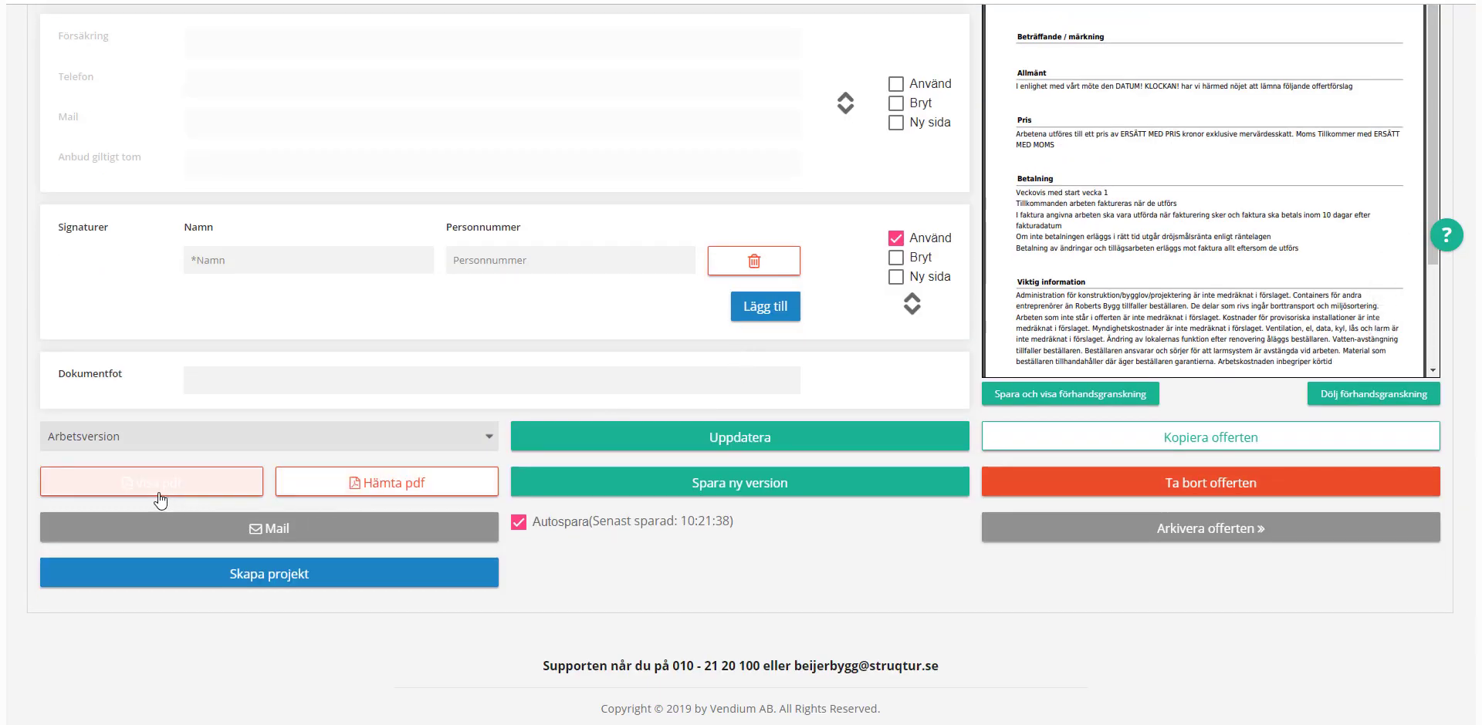
Step: Preview quote 19002 as a PDF
left_click(166, 485)
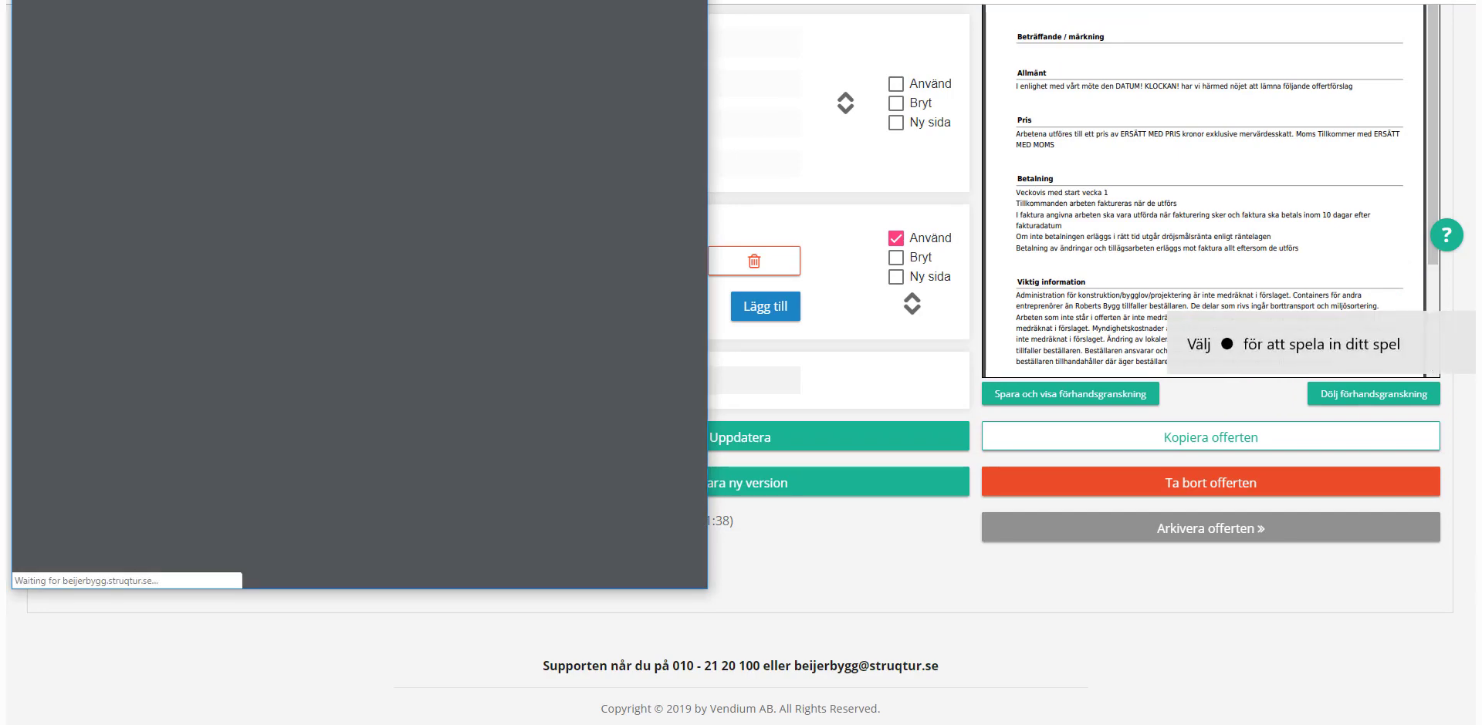
scroll(470, 309, "down", 4)
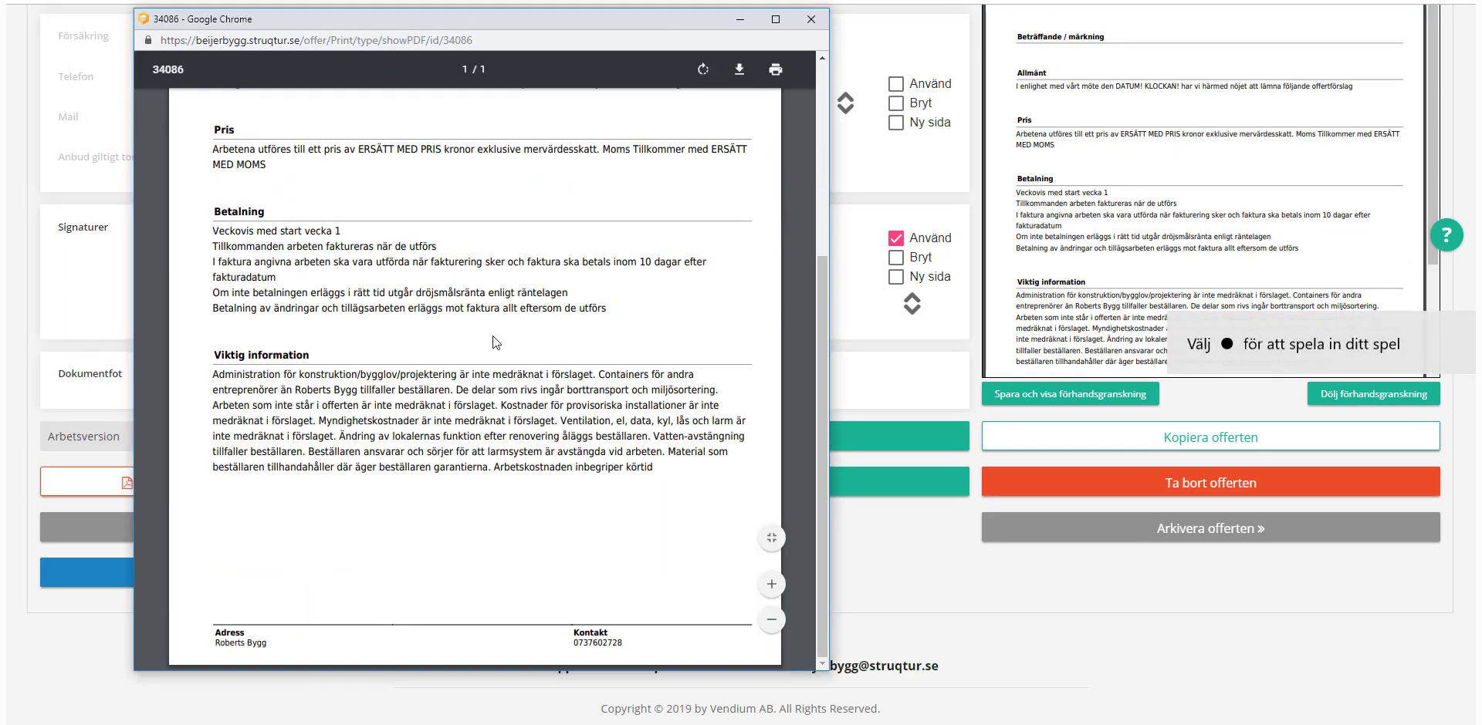
scroll(403, 335, "up", 4)
left_click(810, 18)
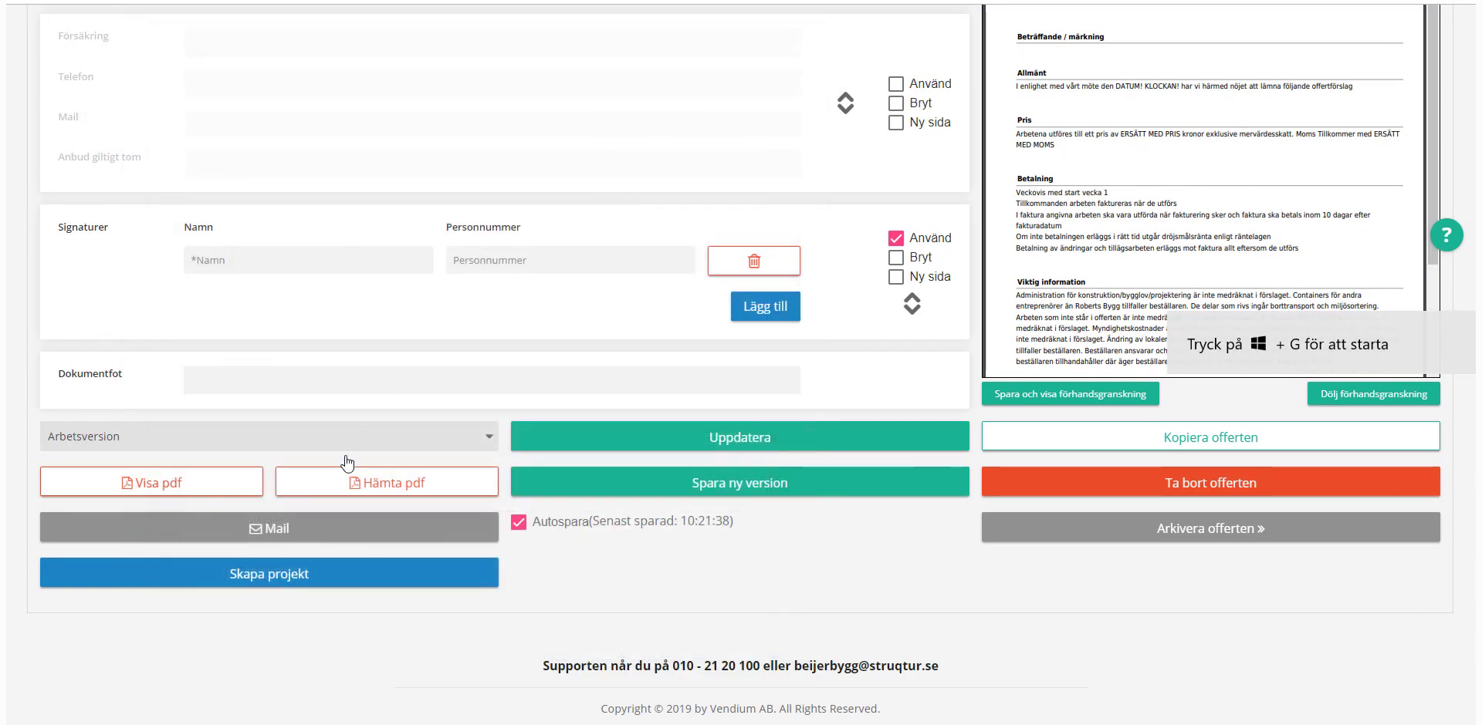
Step: E-mail quote 19002 to the customer with its PDF attached
left_click(291, 531)
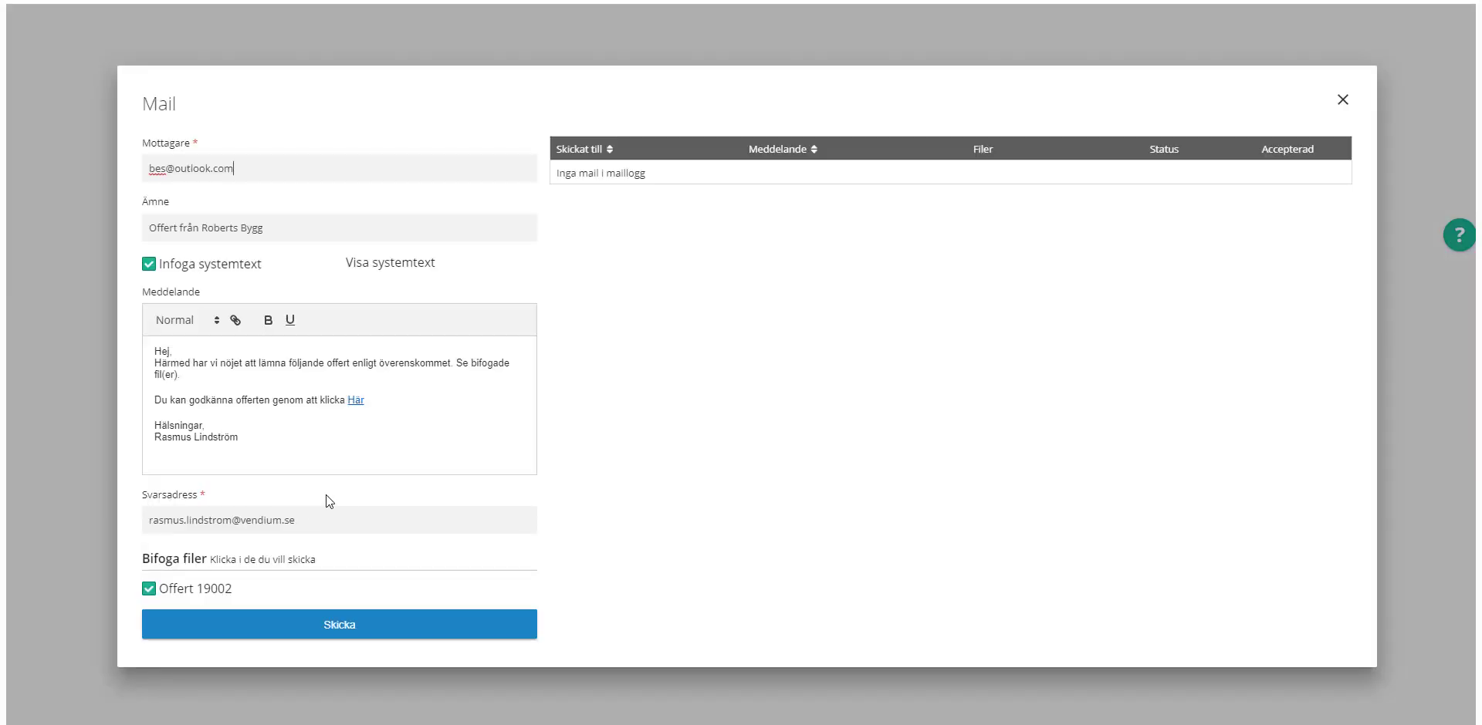
left_click(358, 632)
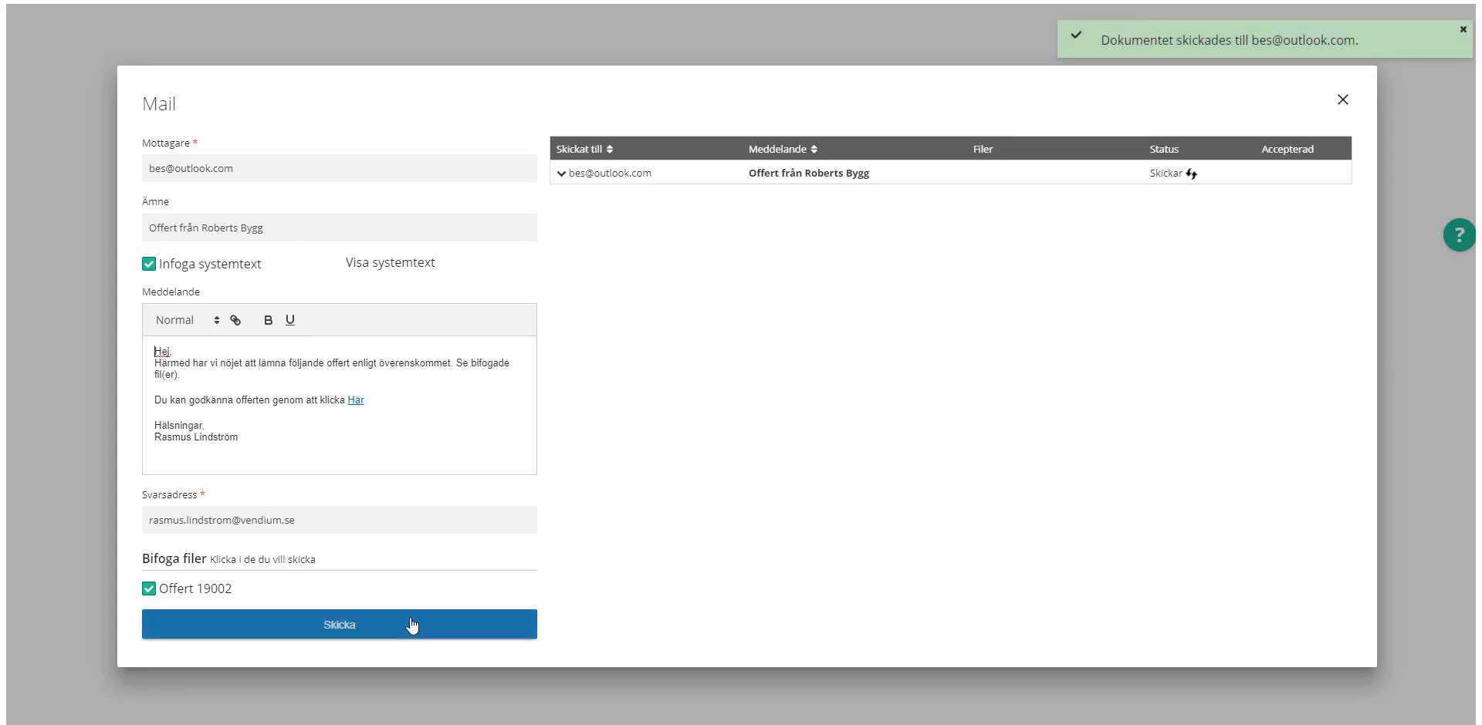
left_click(1343, 99)
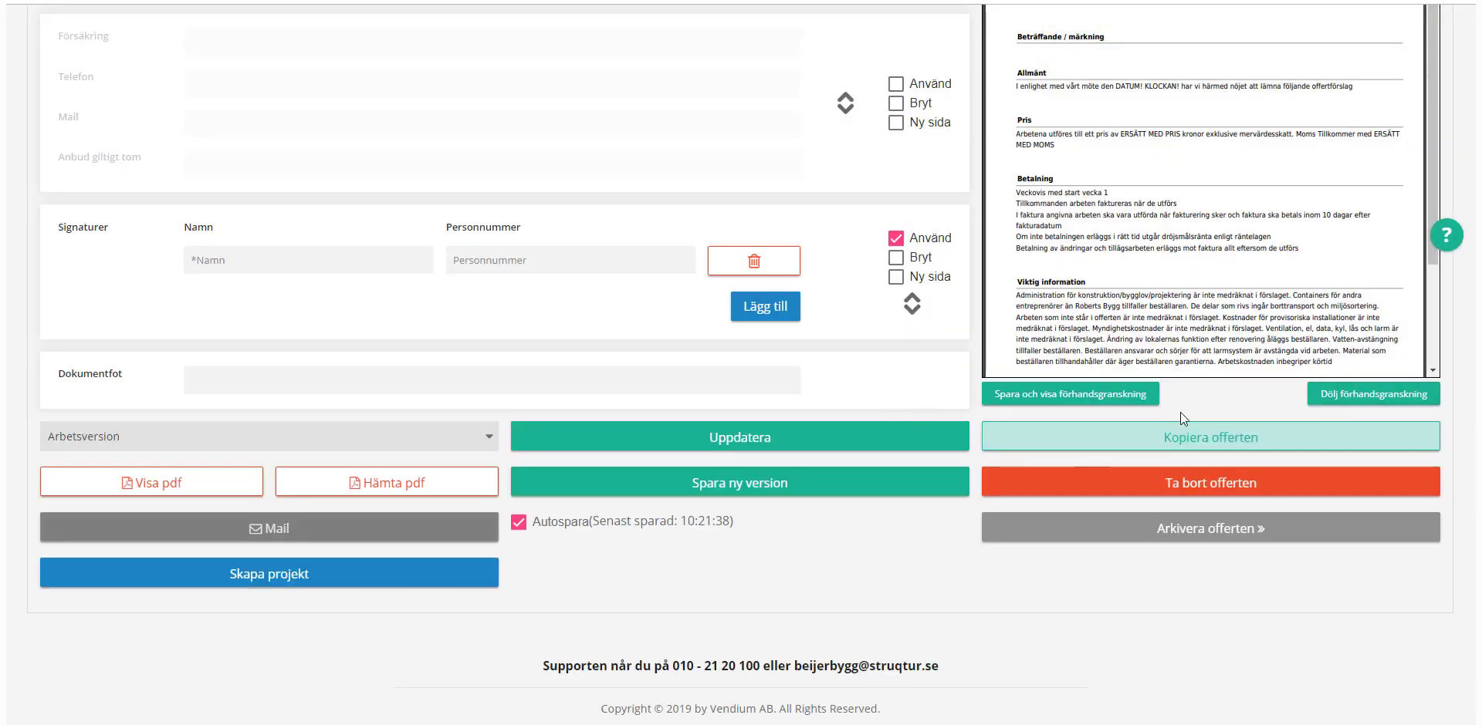
Step: Create project 19001 from the quote, review Huvudinfo, and show its empty Bilder tab
left_click(309, 575)
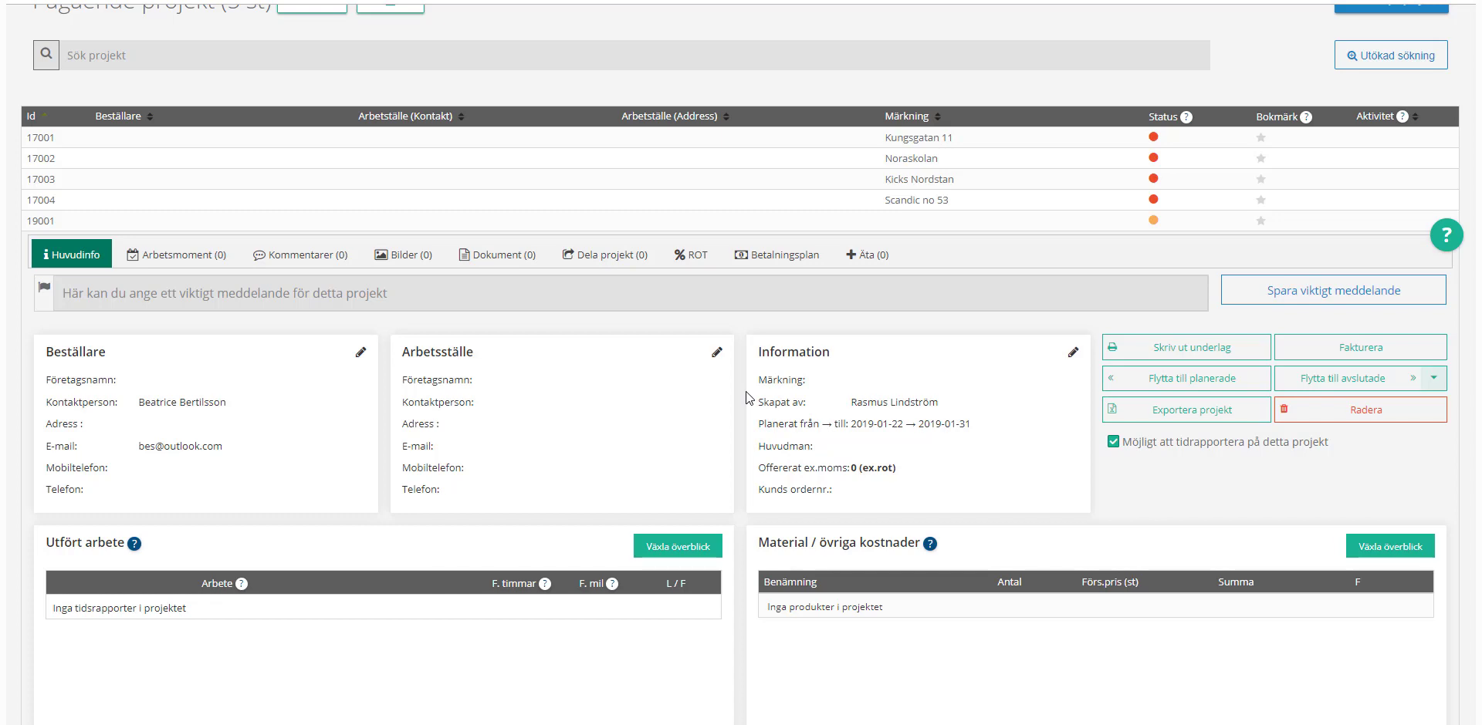
scroll(748, 397, "down", 1)
scroll(748, 397, "down", 5)
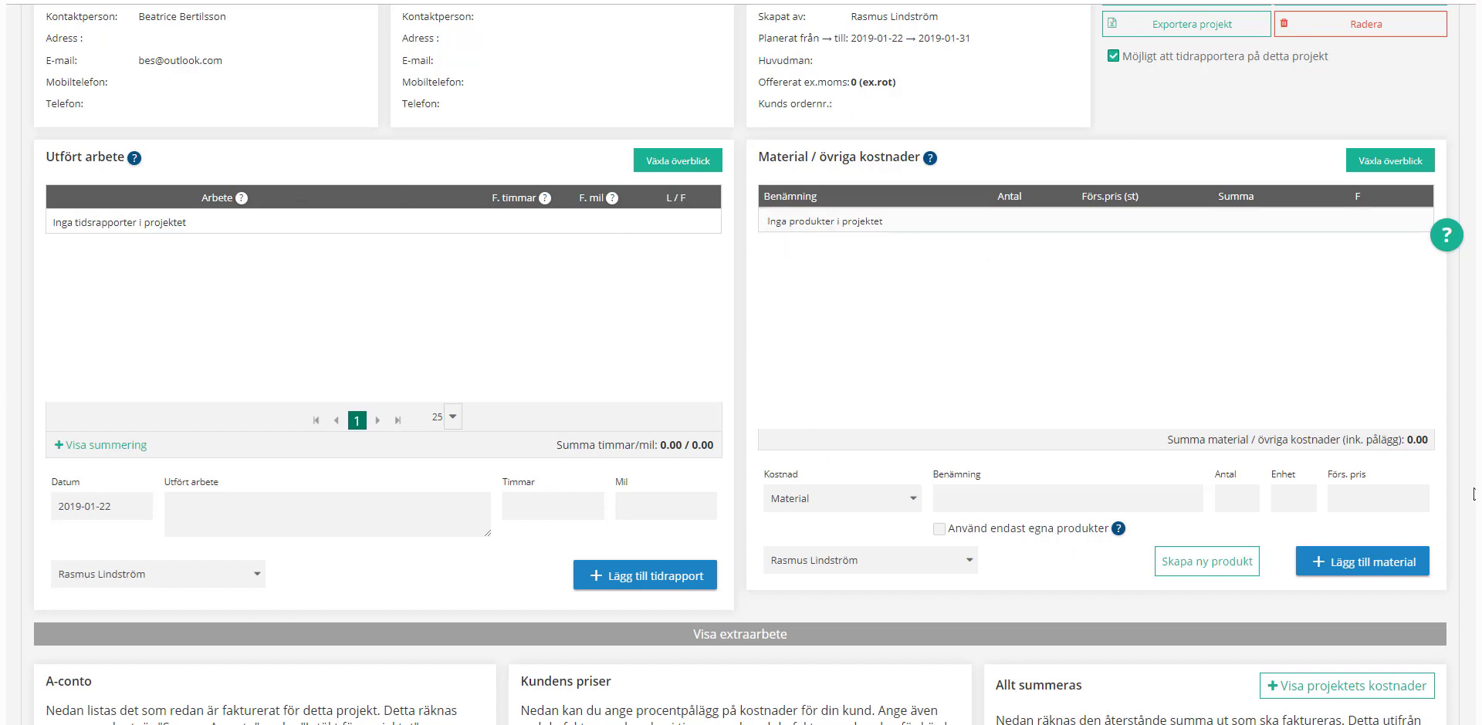
scroll(880, 241, "up", 5)
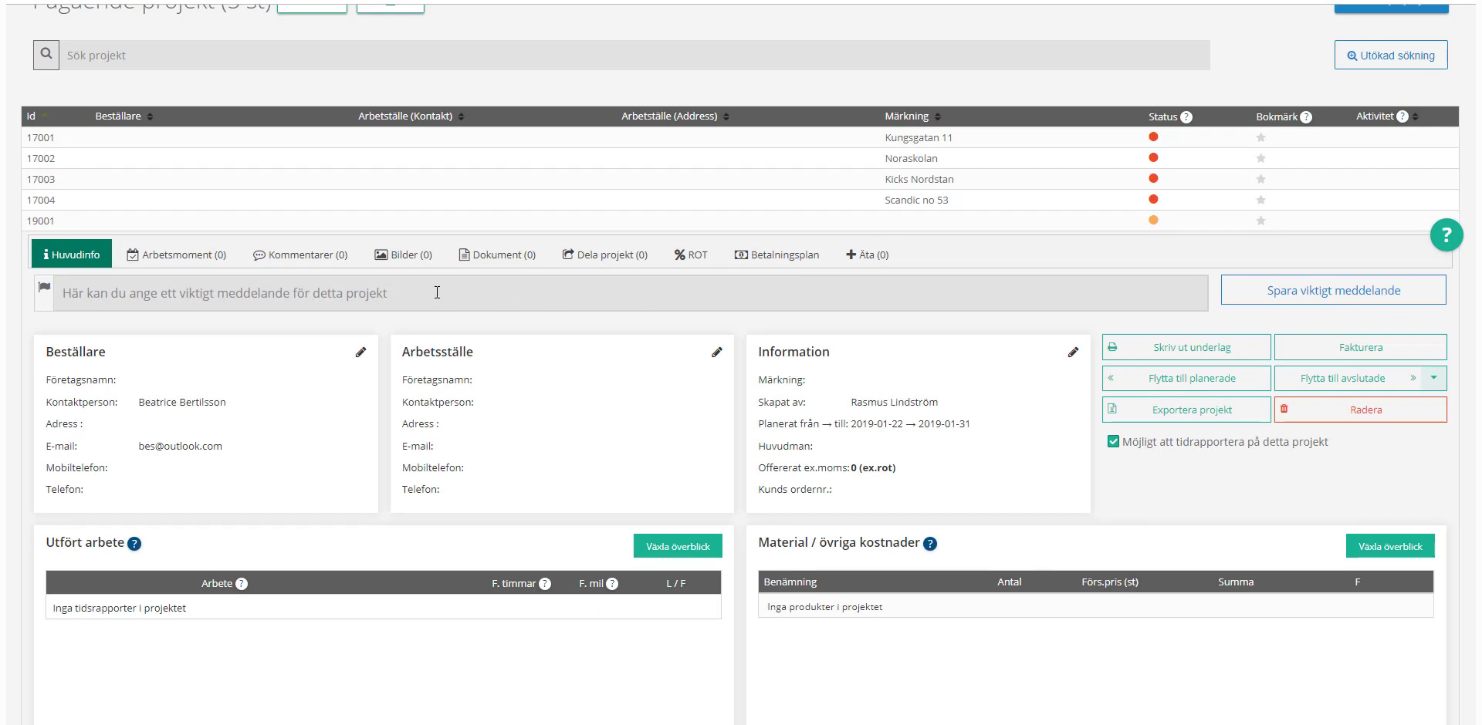
left_click(409, 262)
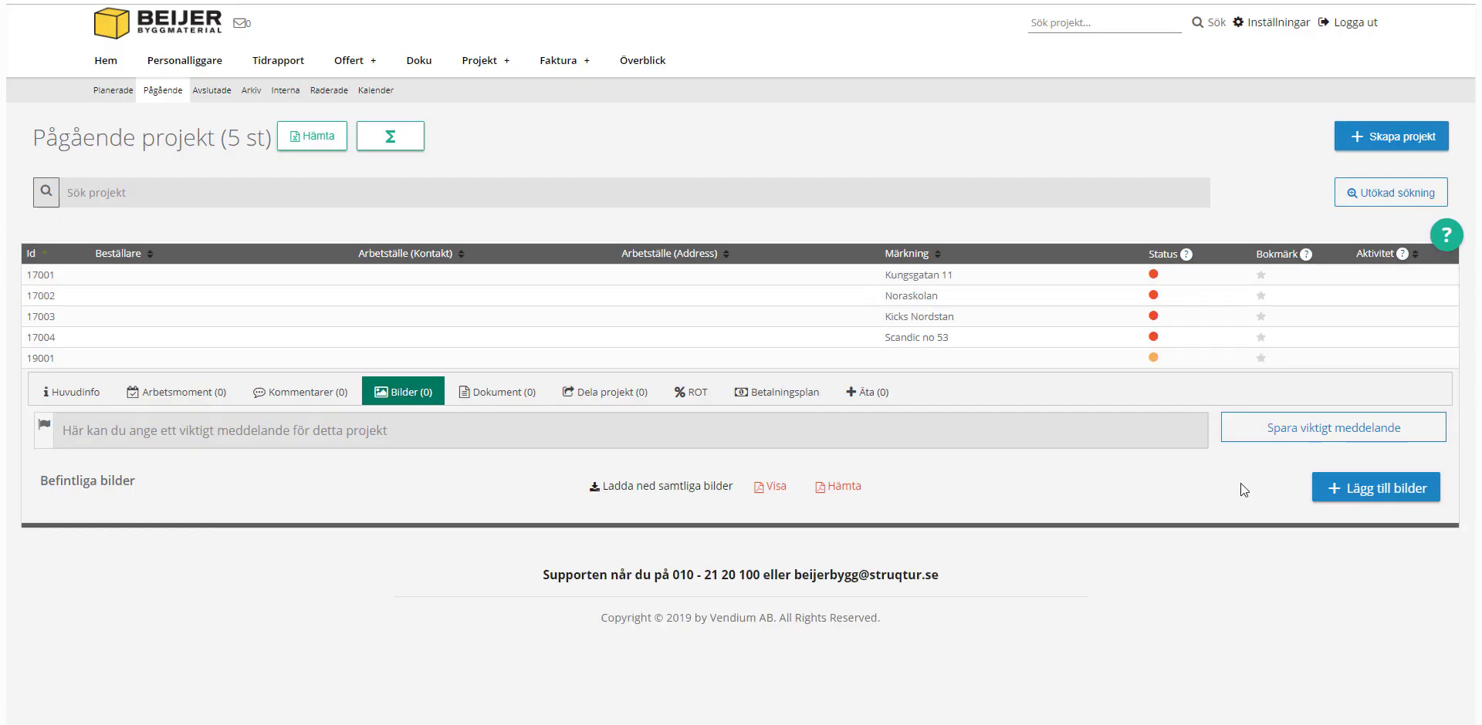
Step: Cancel the image upload and look through the Dokument and Arbetsmoment tabs
left_click(1362, 487)
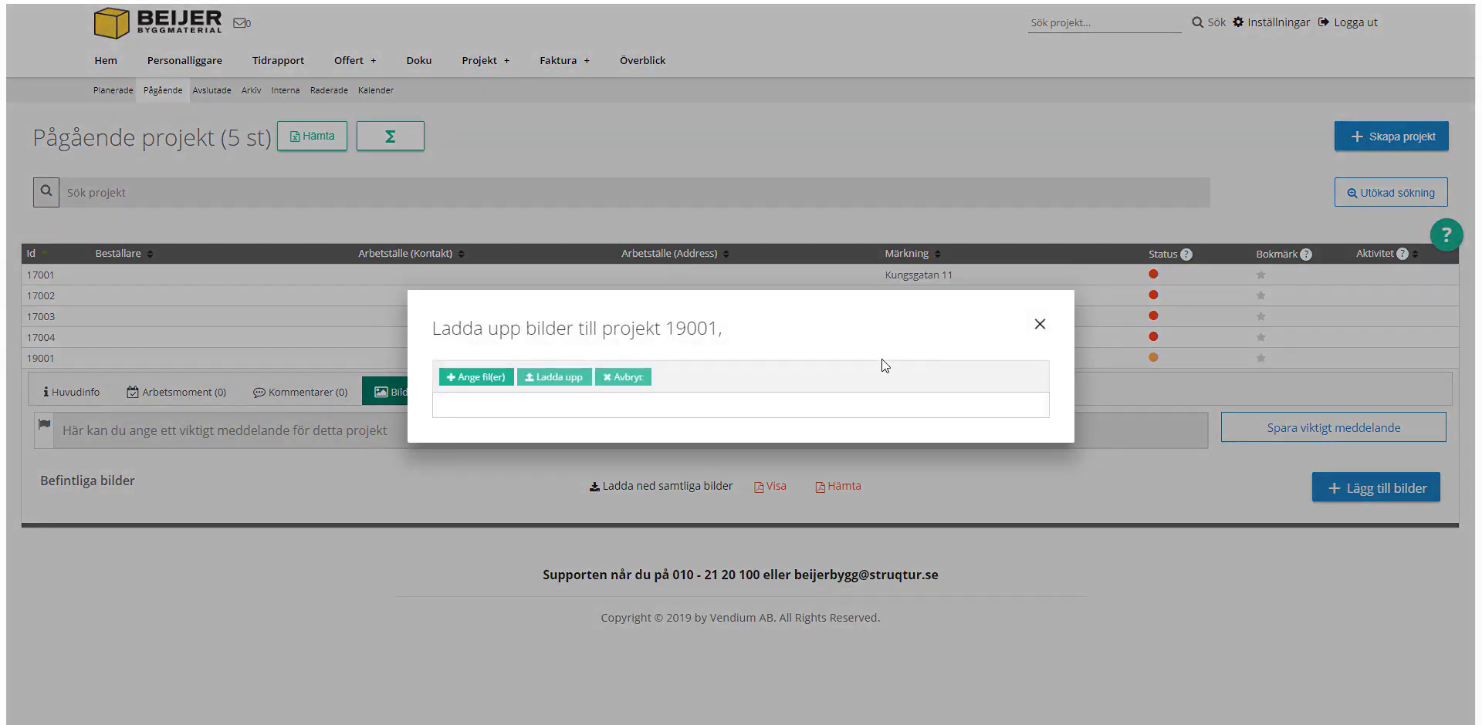
left_click(1040, 325)
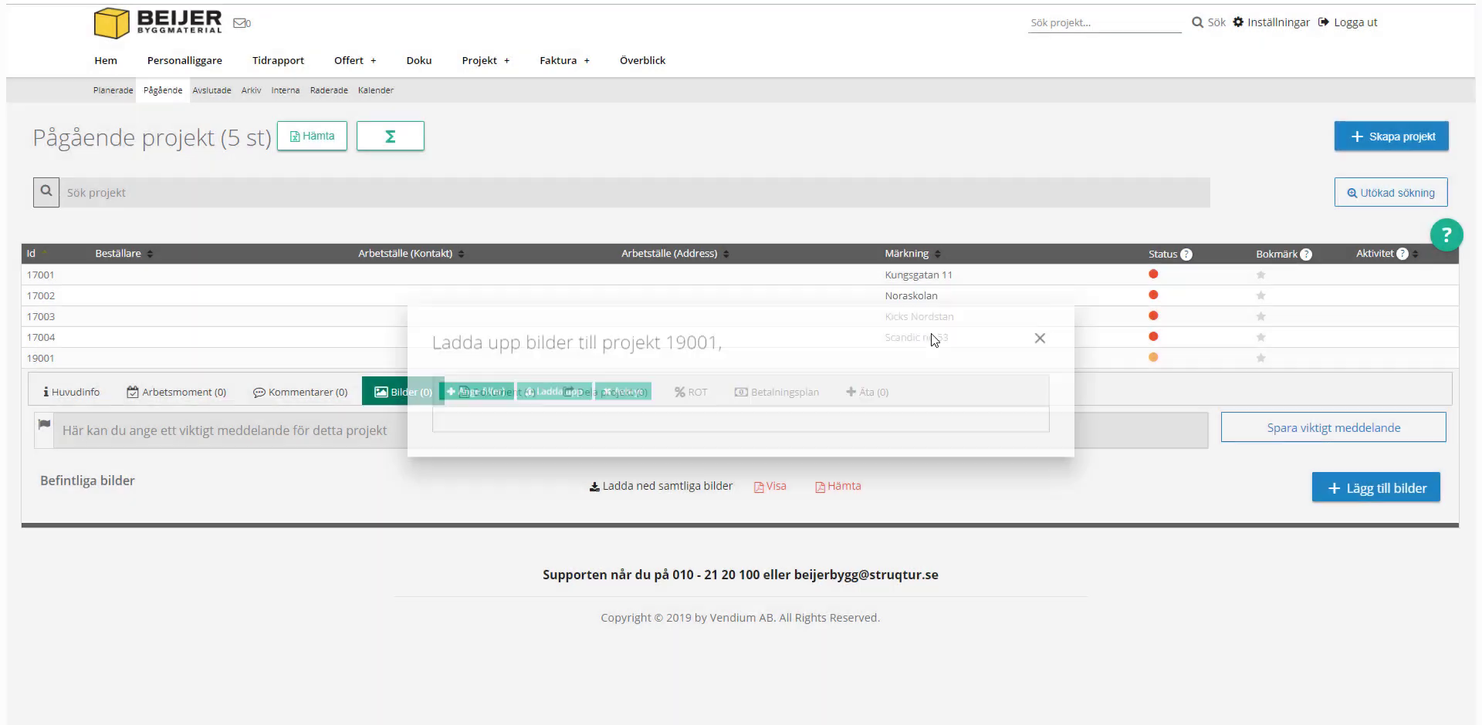
left_click(515, 392)
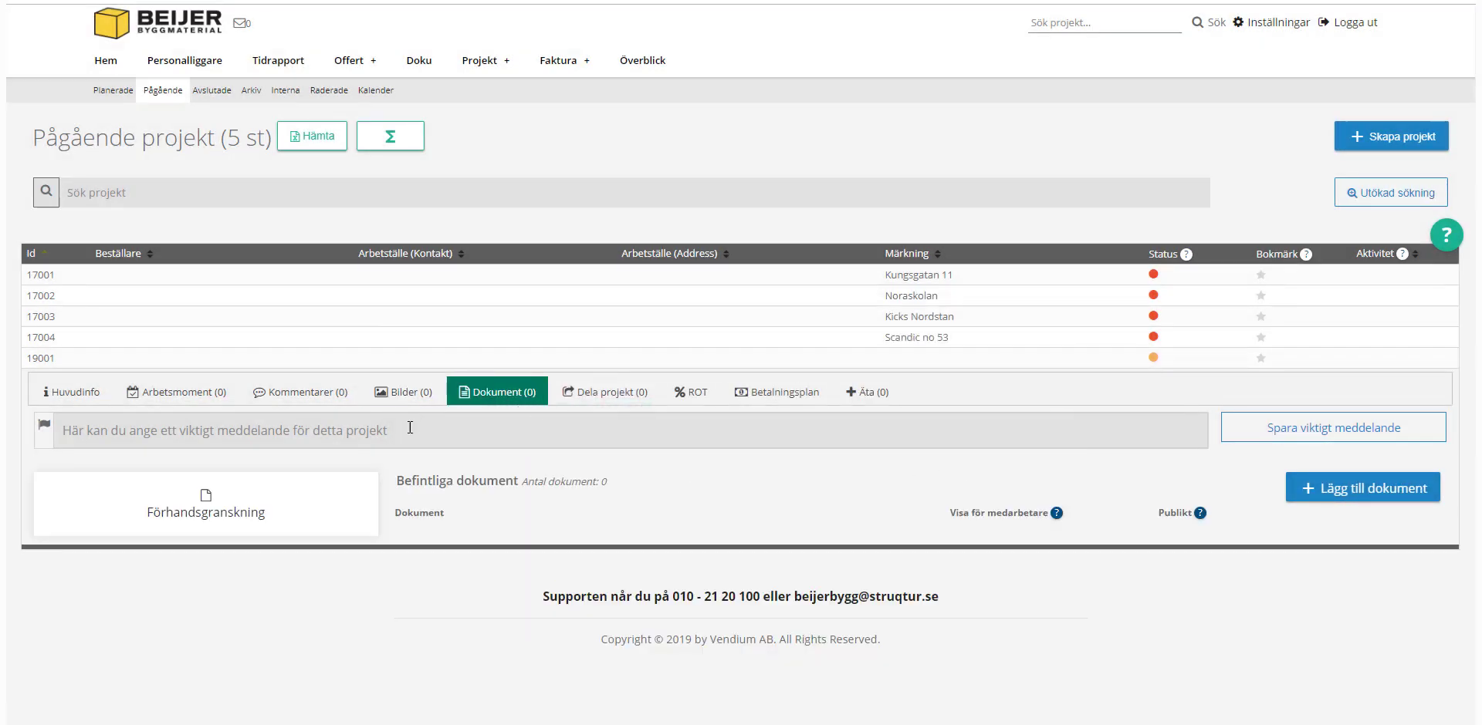
left_click(176, 392)
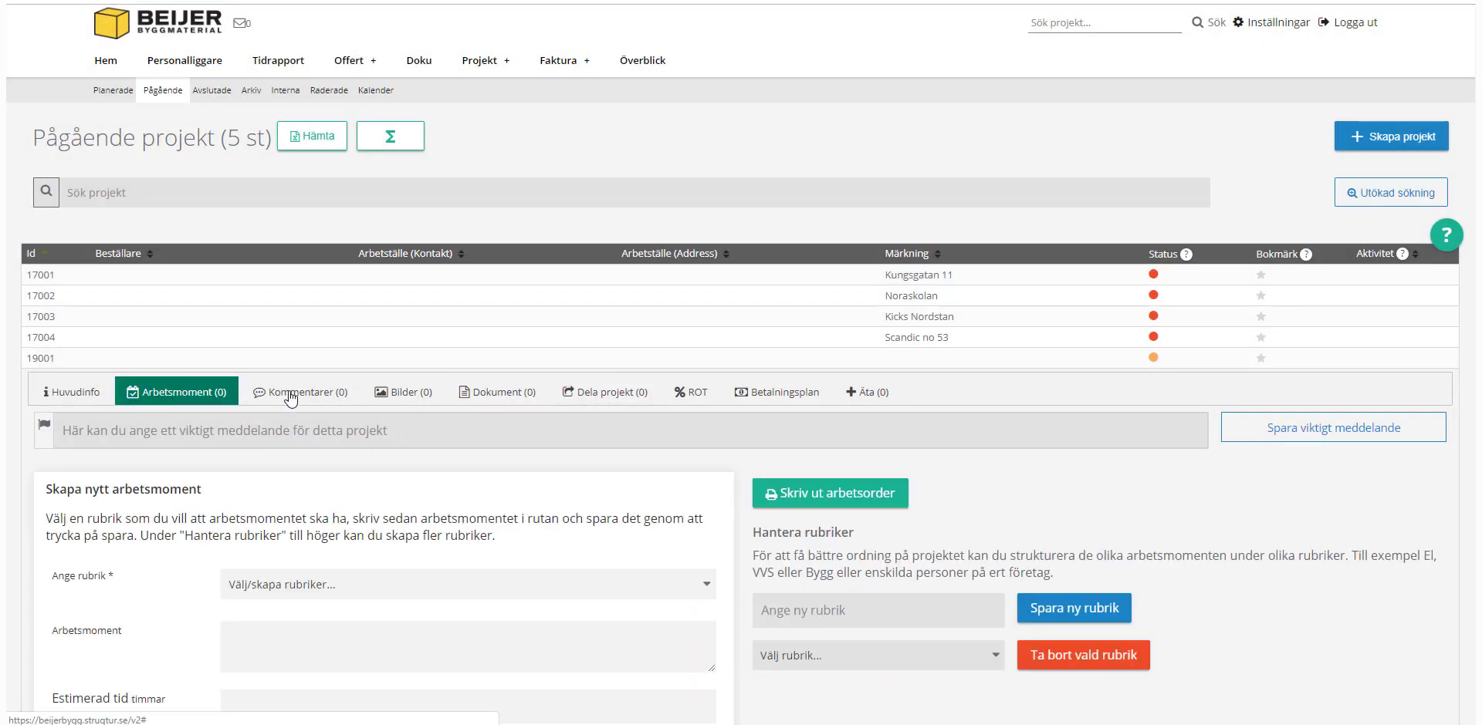
Step: Add the work step 'Bygga veranda' under the Bygg heading
left_click(310, 626)
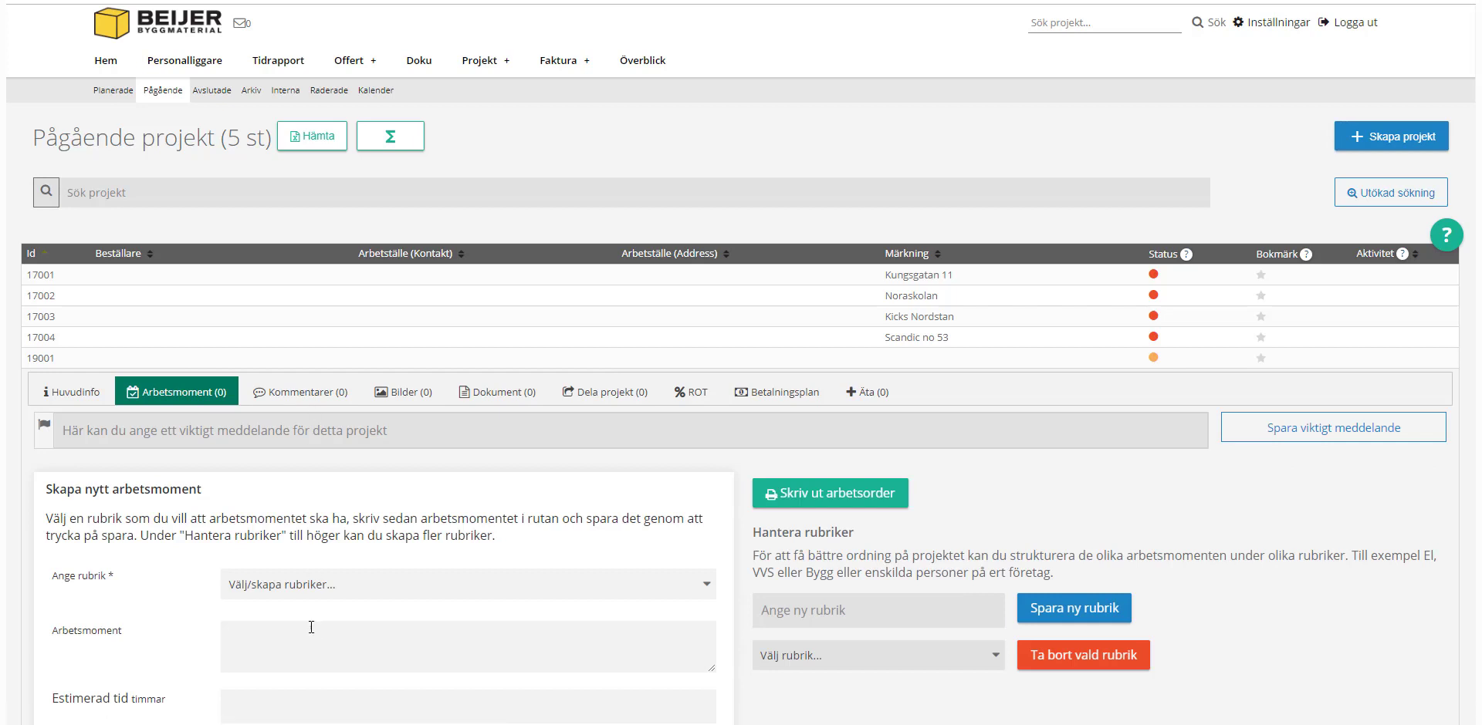
type("Bygga veranda")
left_click(325, 587)
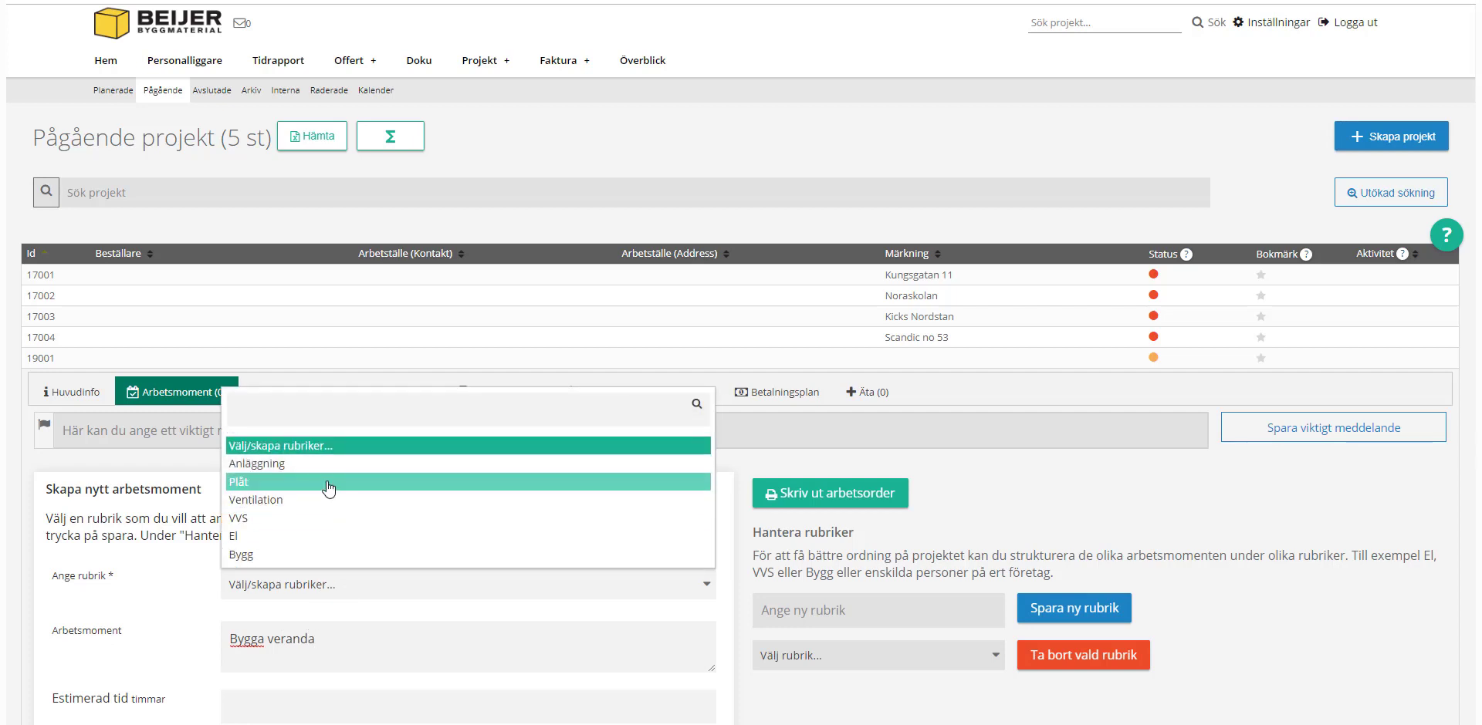
left_click(307, 554)
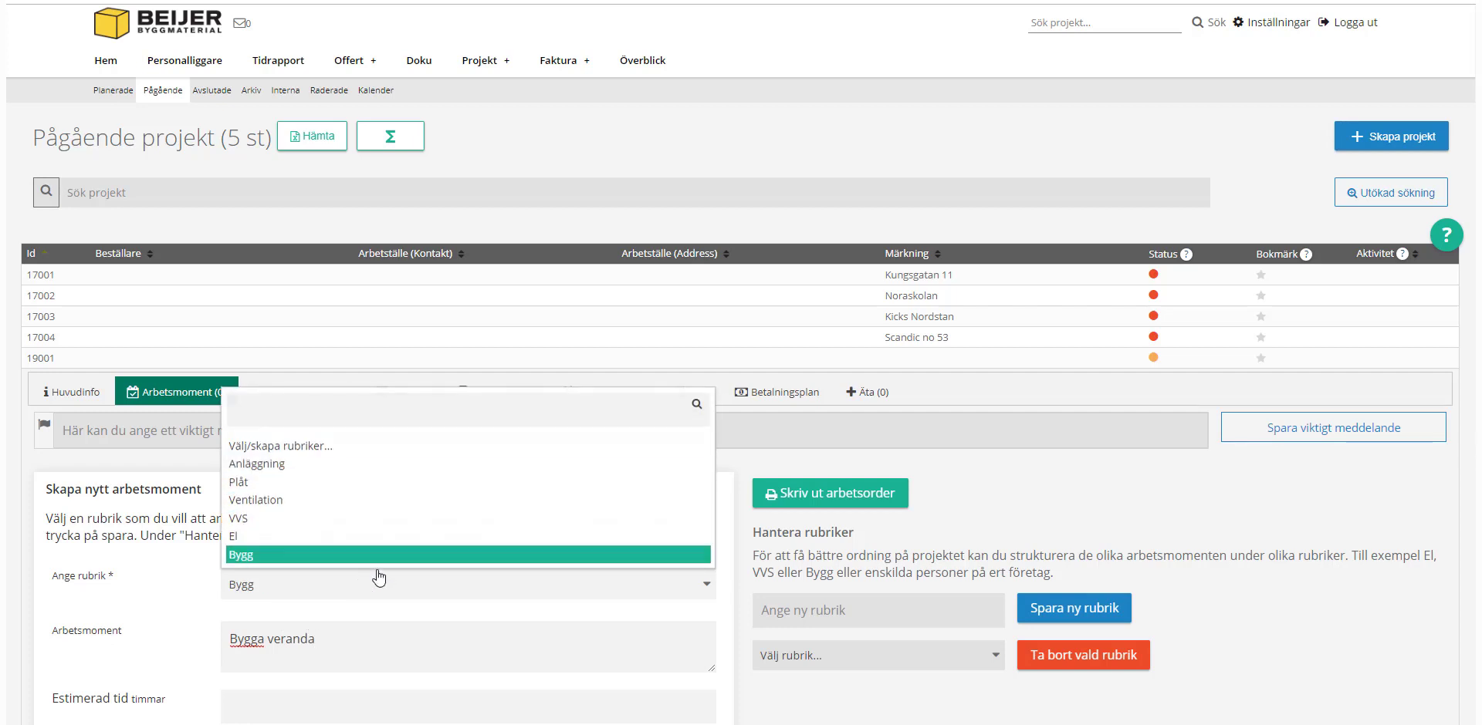
scroll(609, 432, "down", 5)
left_click(575, 372)
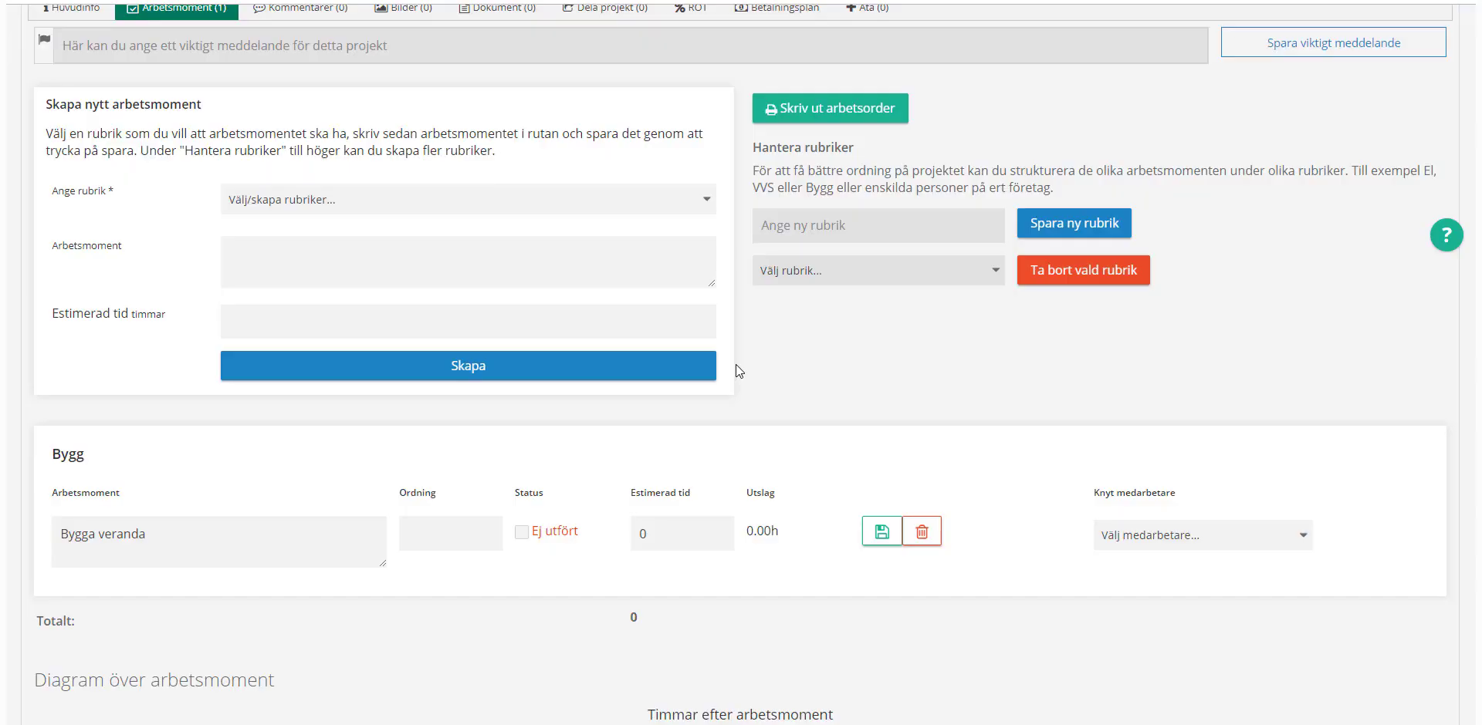
scroll(734, 364, "up", 5)
Step: Open a Skapa ny ÄTA form from the Äta tab, scroll it, then return to Huvudinfo
left_click(875, 392)
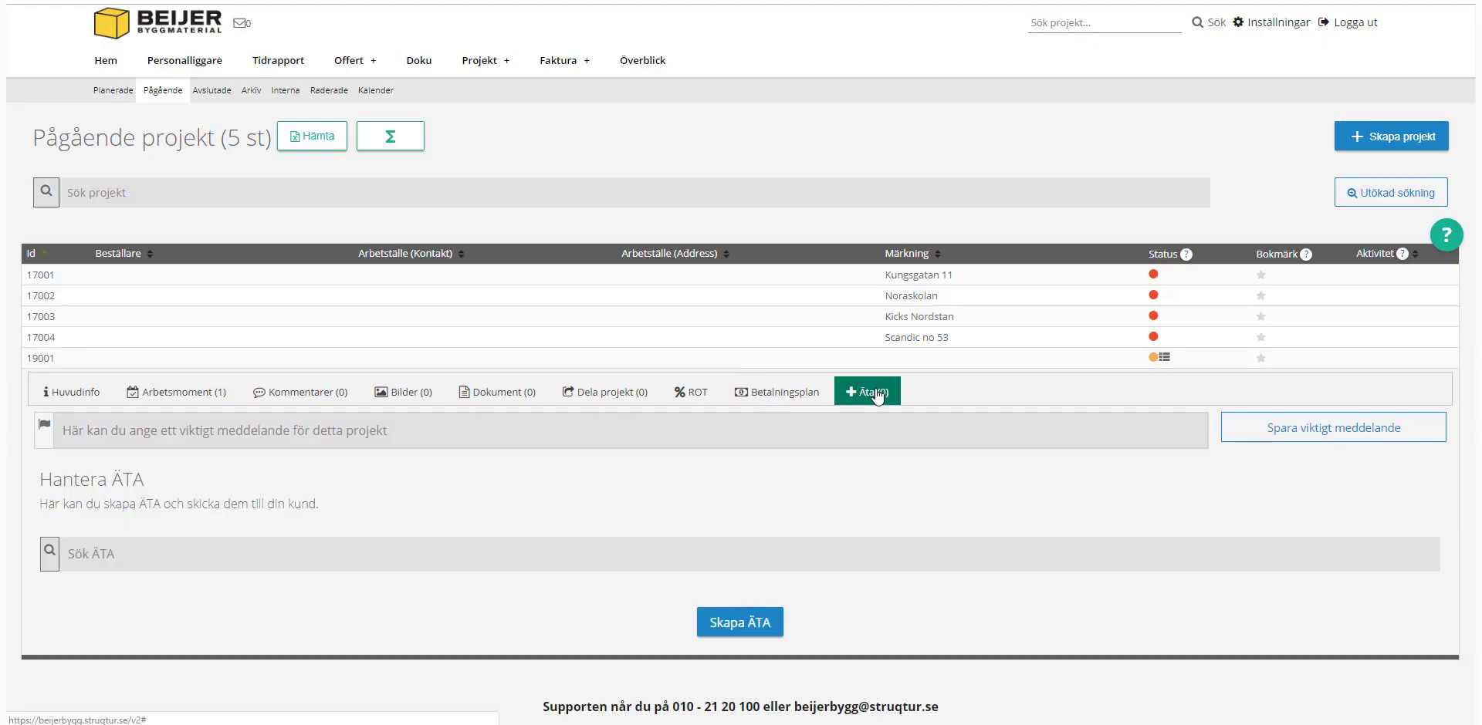
left_click(763, 621)
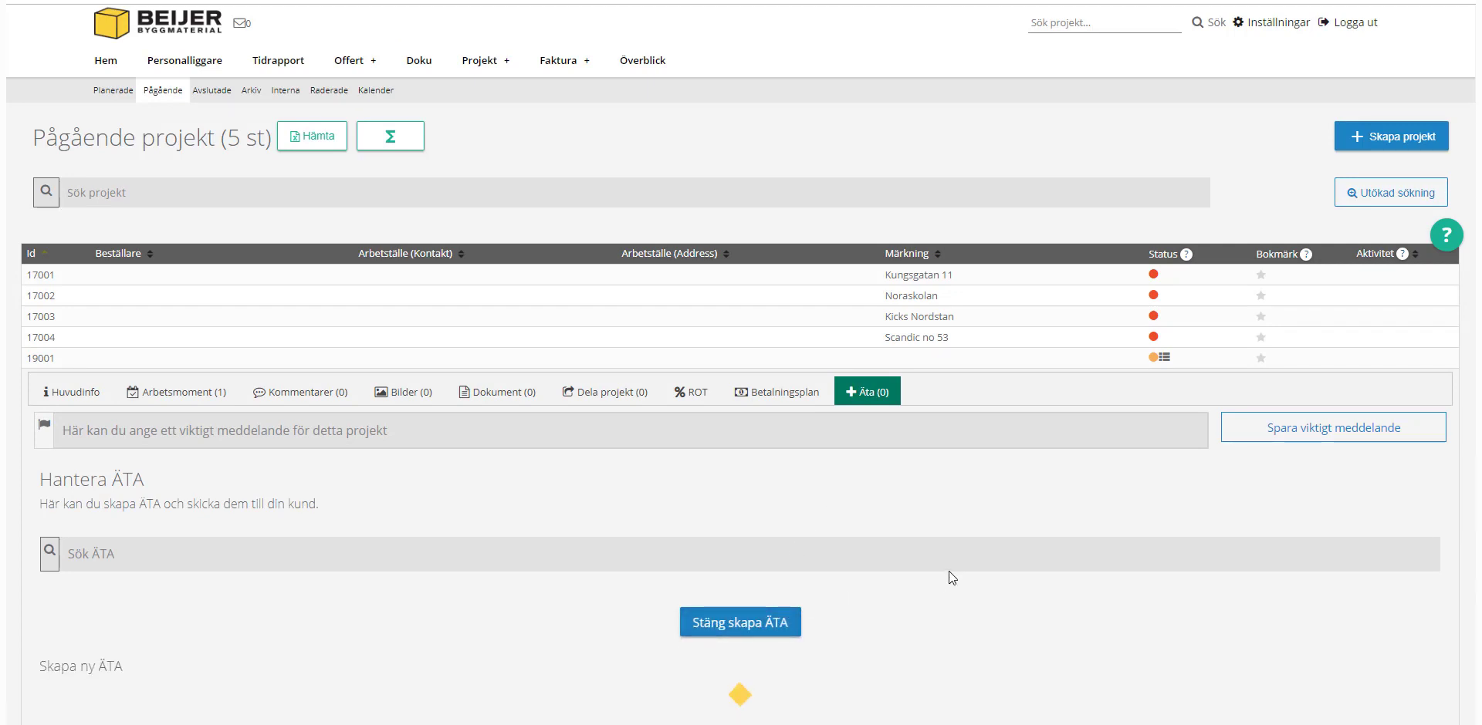
scroll(1045, 540, "down", 5)
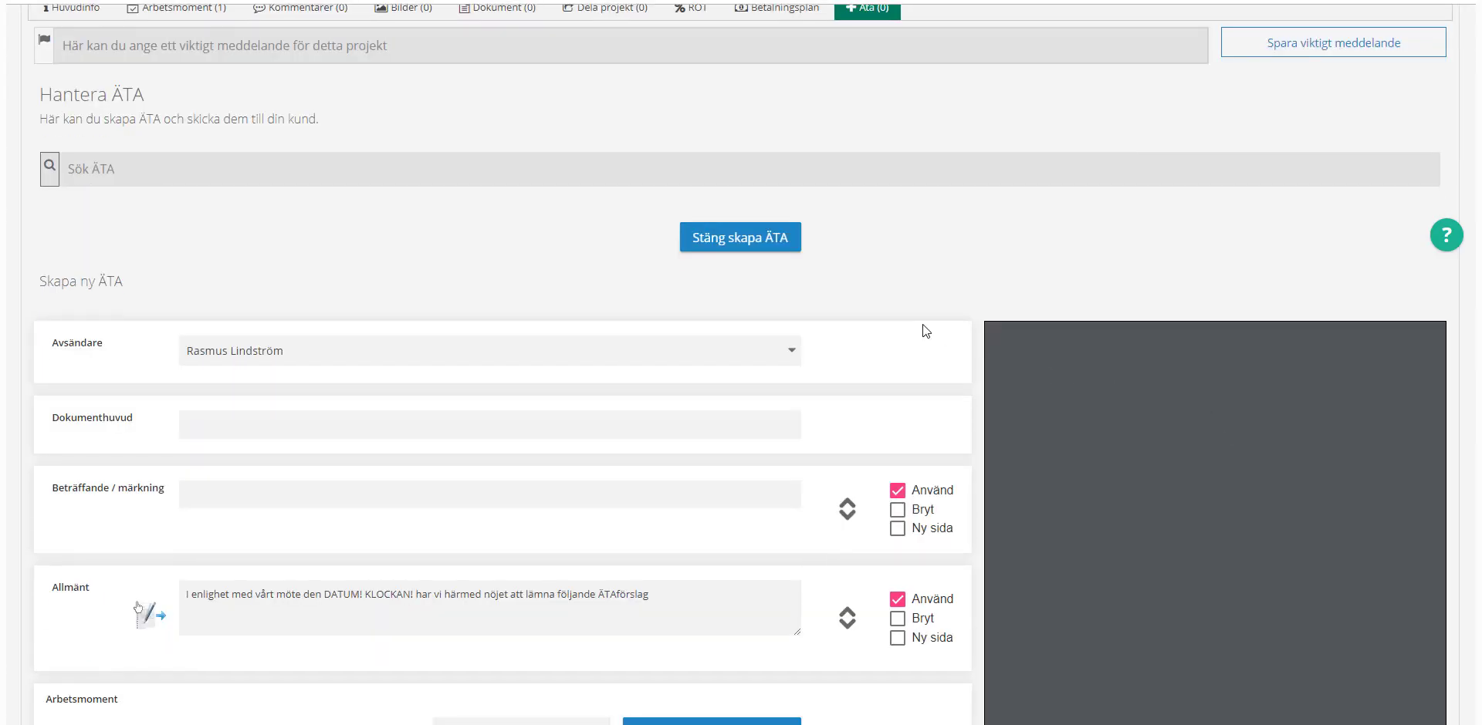
scroll(638, 359, "down", 5)
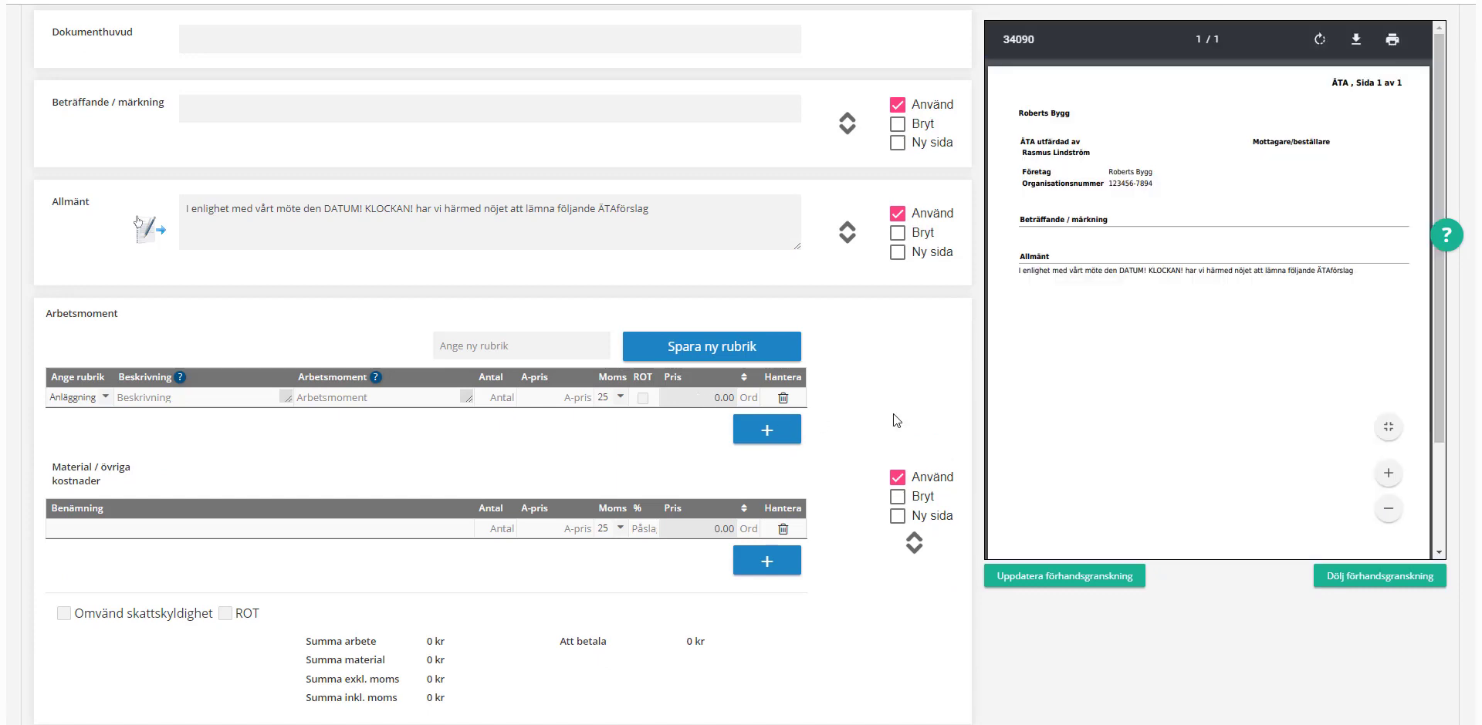
scroll(876, 619, "down", 5)
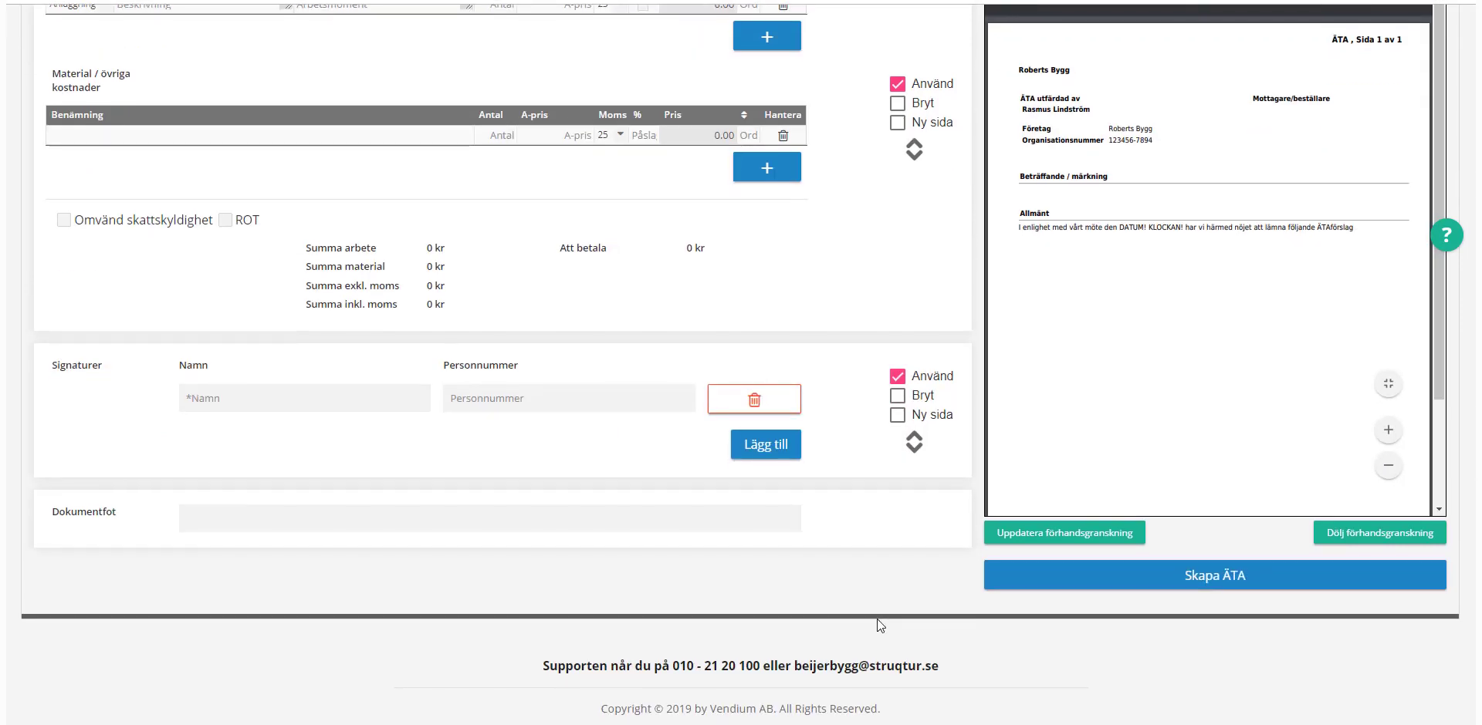
scroll(877, 619, "up", 15)
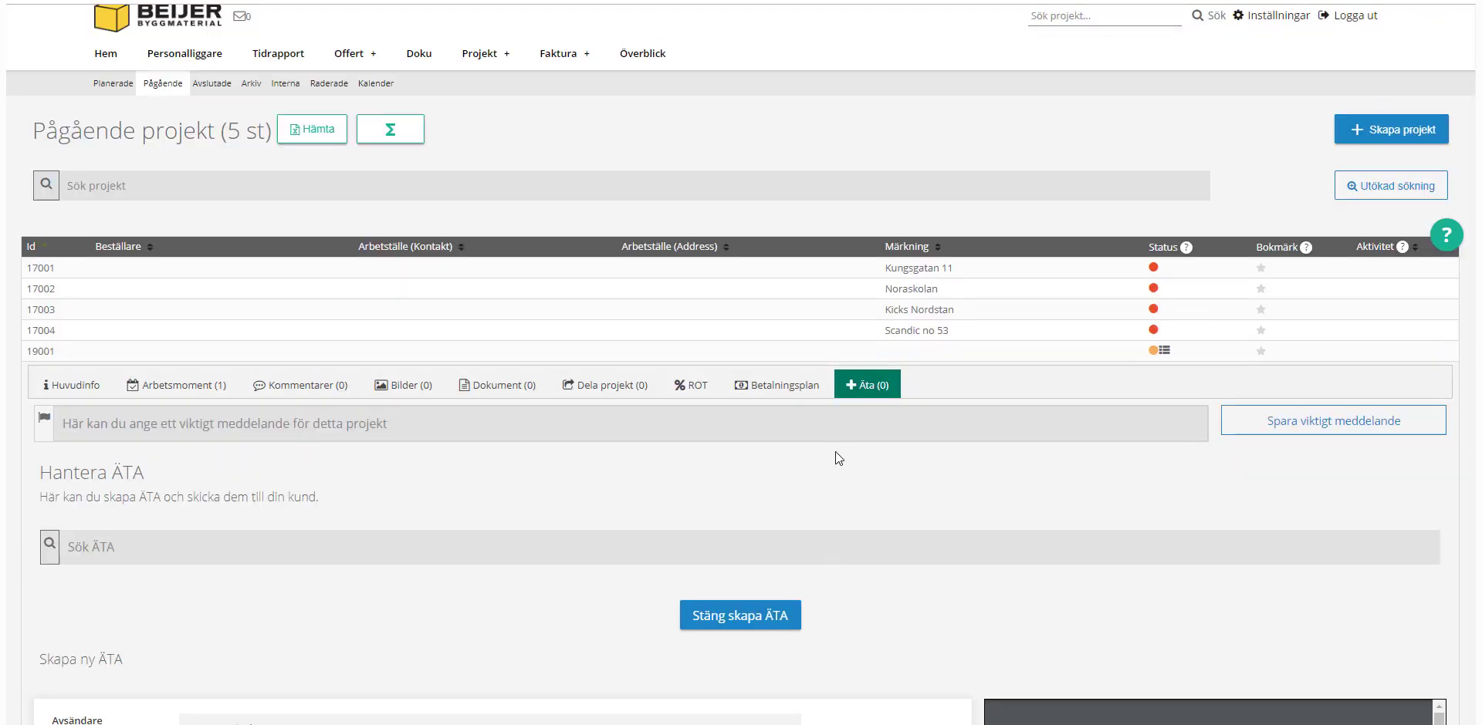
left_click(60, 385)
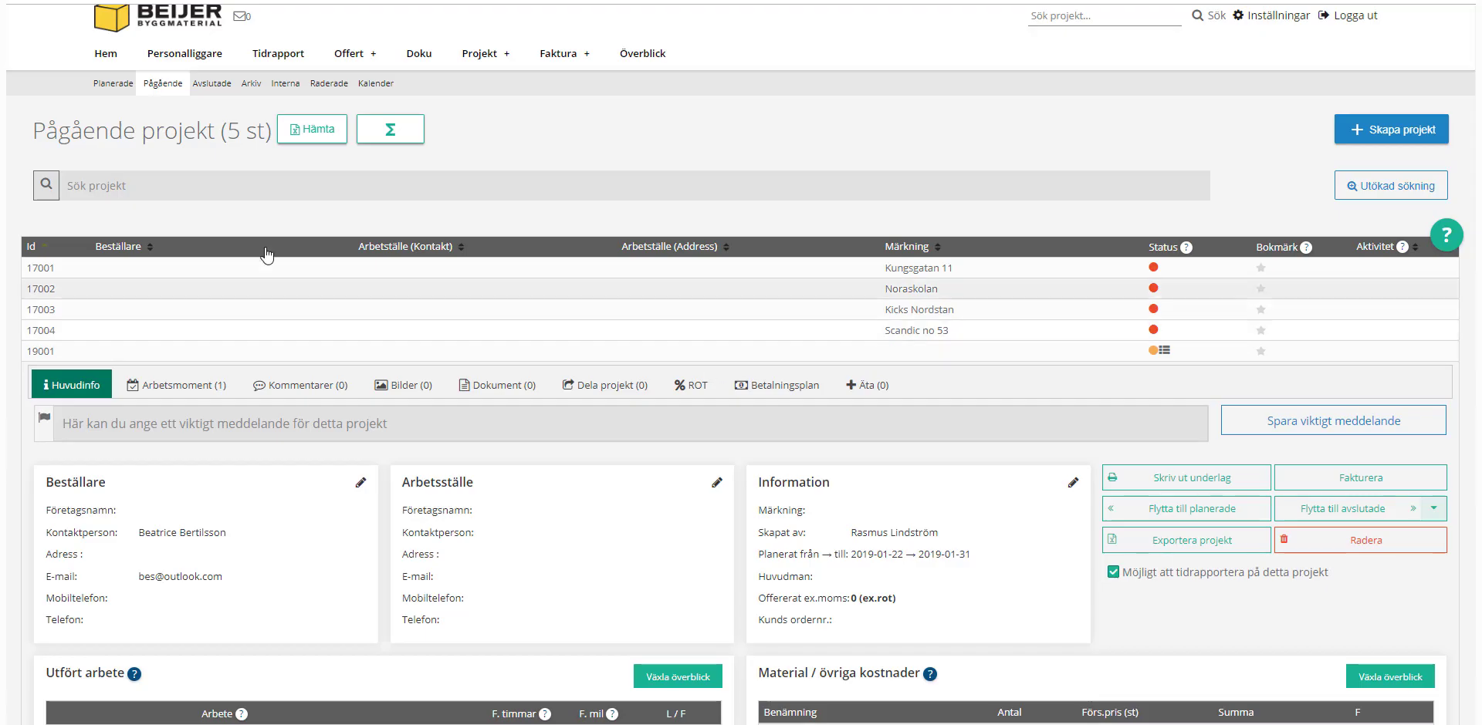
Step: Report 8 hours on project 17004 Scandic no 53 for 'Byggt kök' with 12 mil
left_click(278, 54)
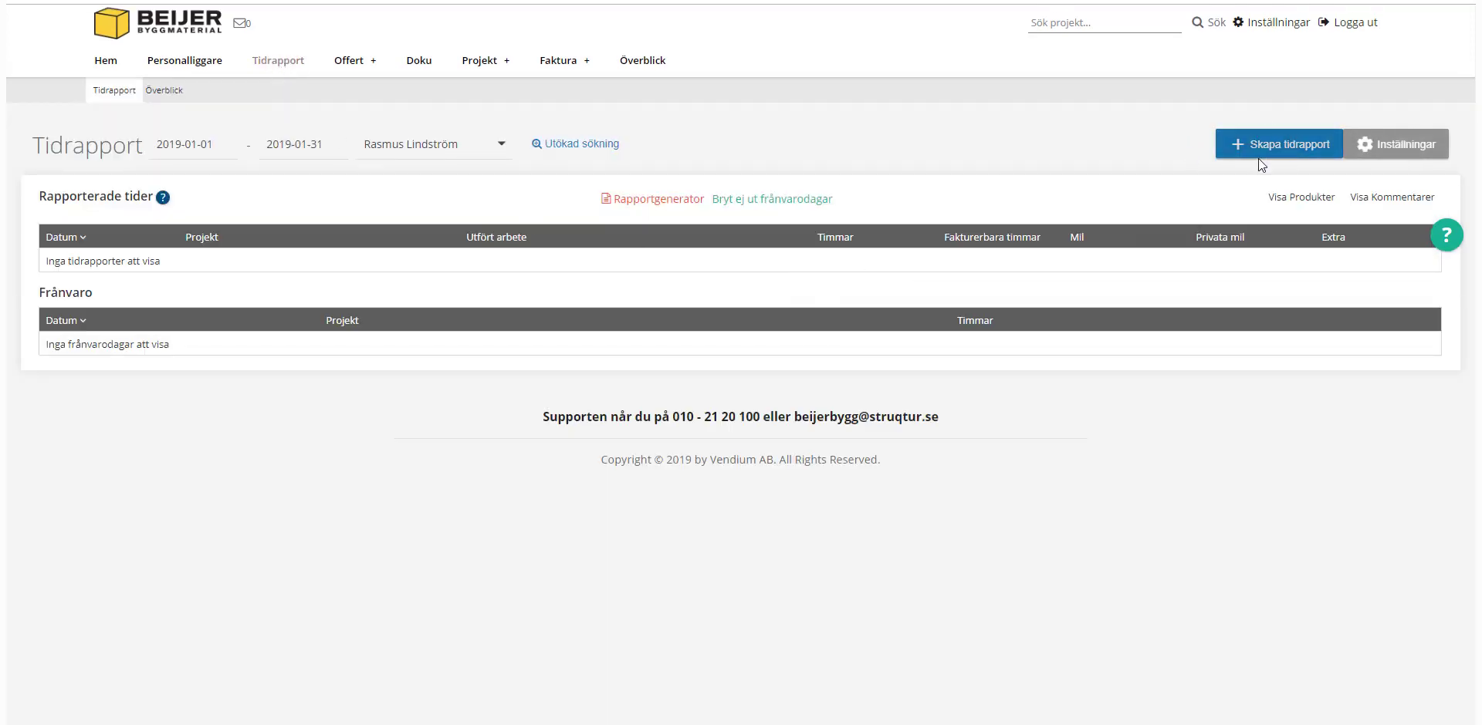
left_click(1278, 148)
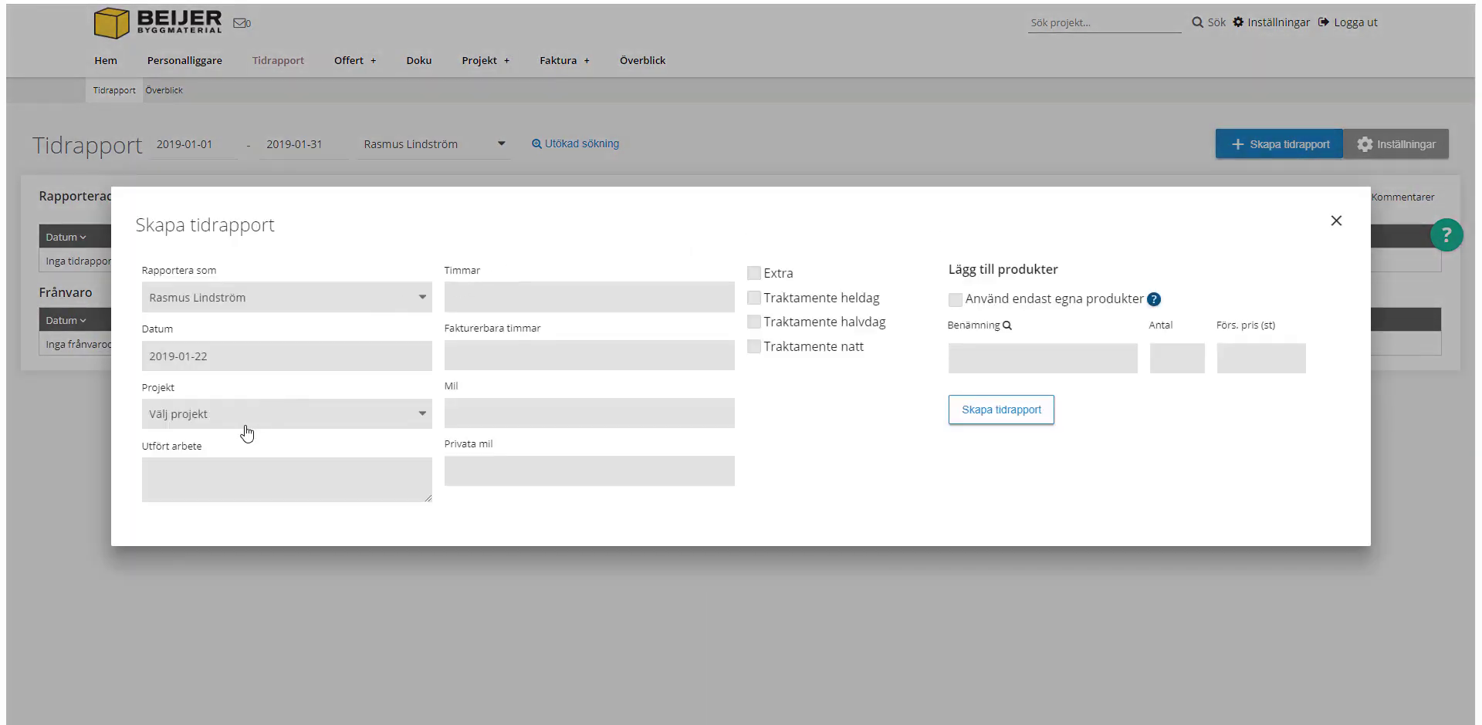
left_click(243, 416)
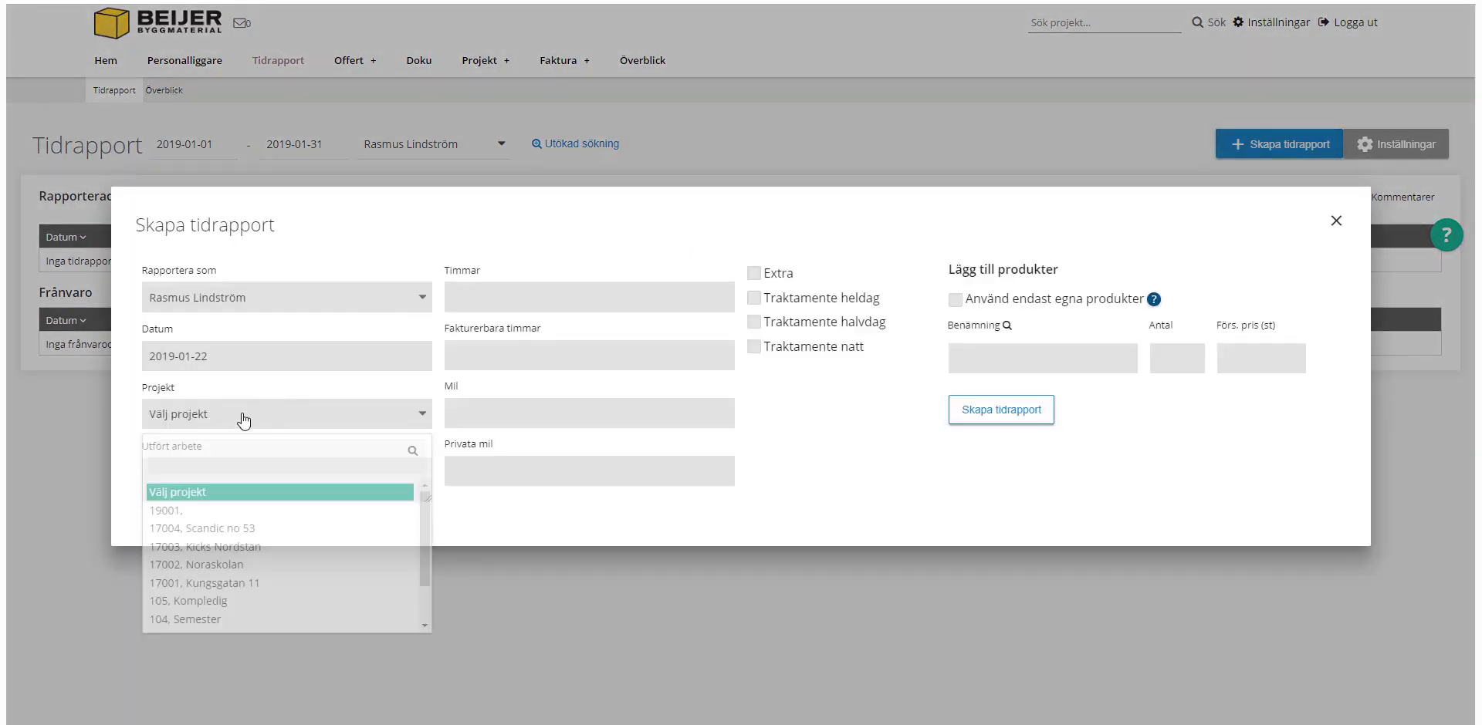
left_click(214, 524)
left_click(209, 486)
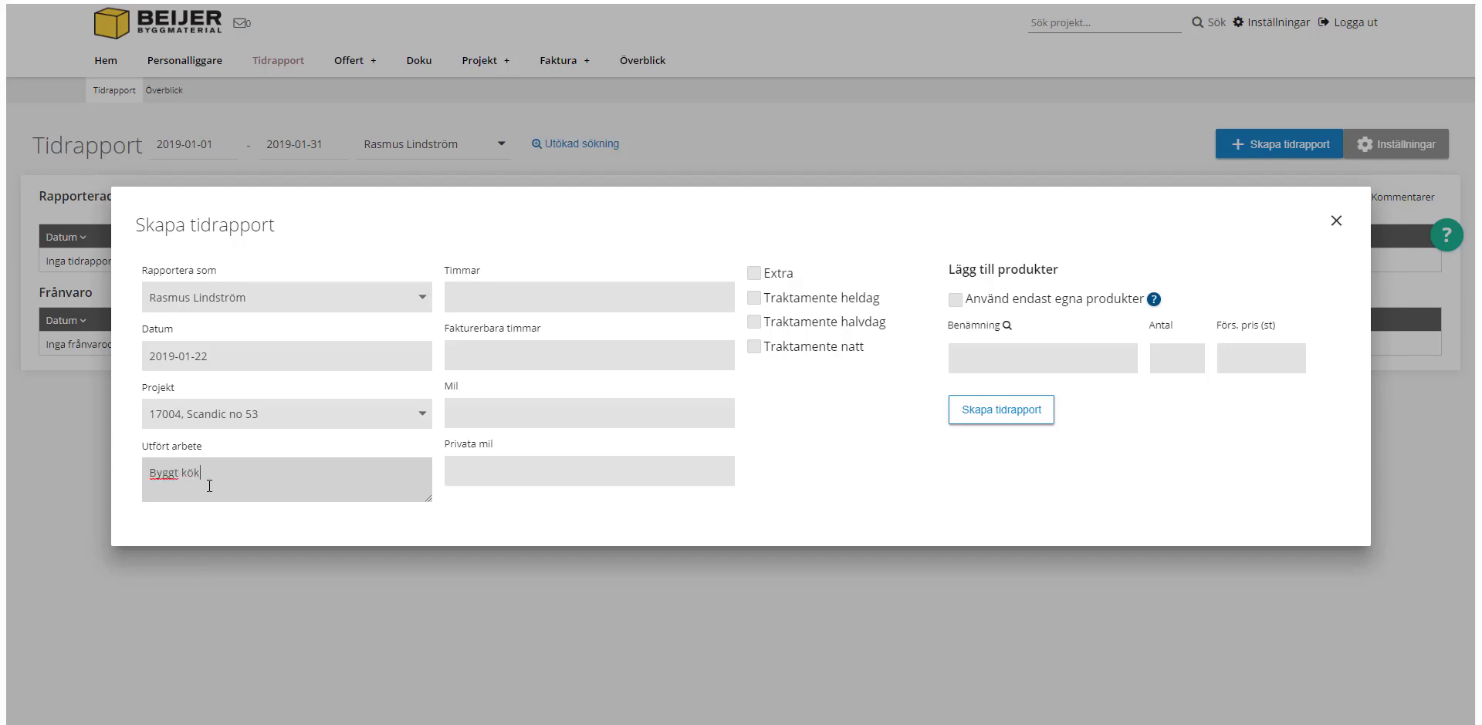
key("Tab")
key("Tab")
key("Tab")
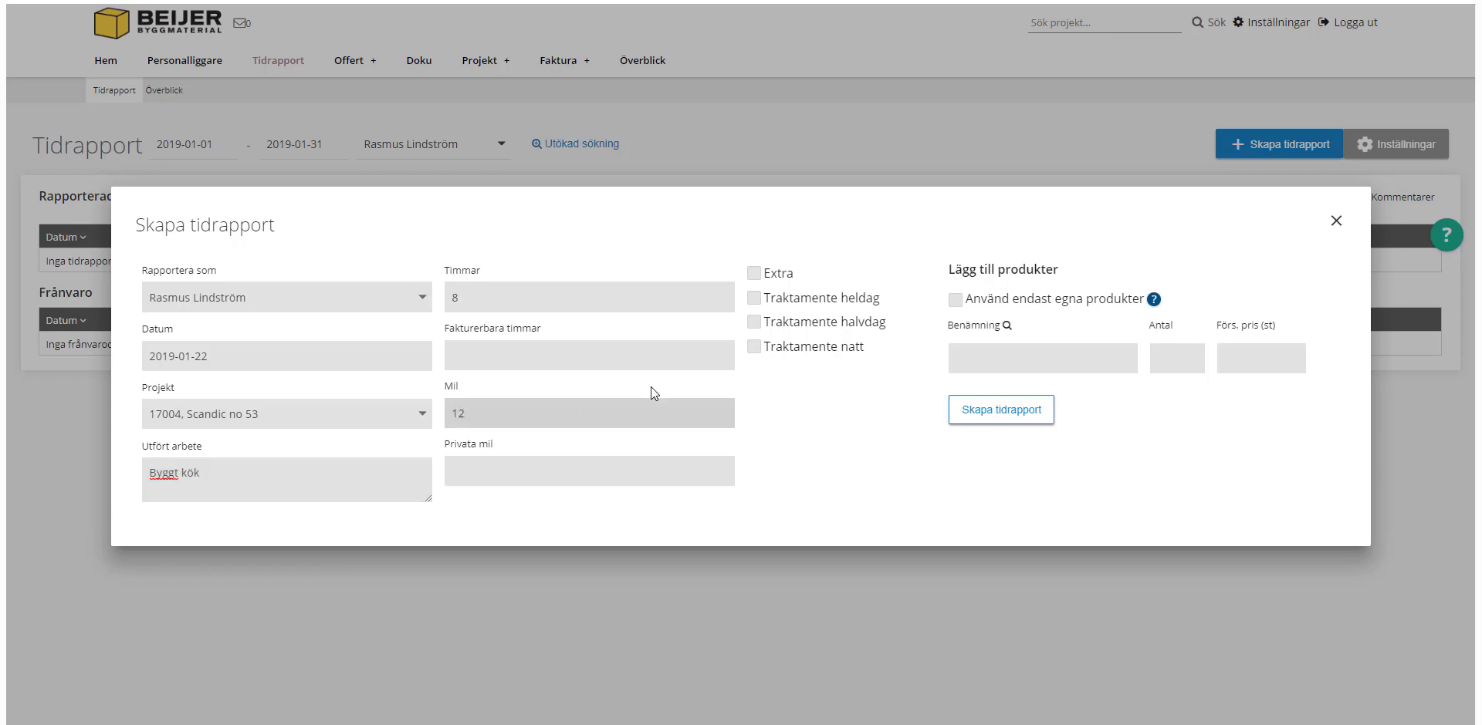
left_click(998, 369)
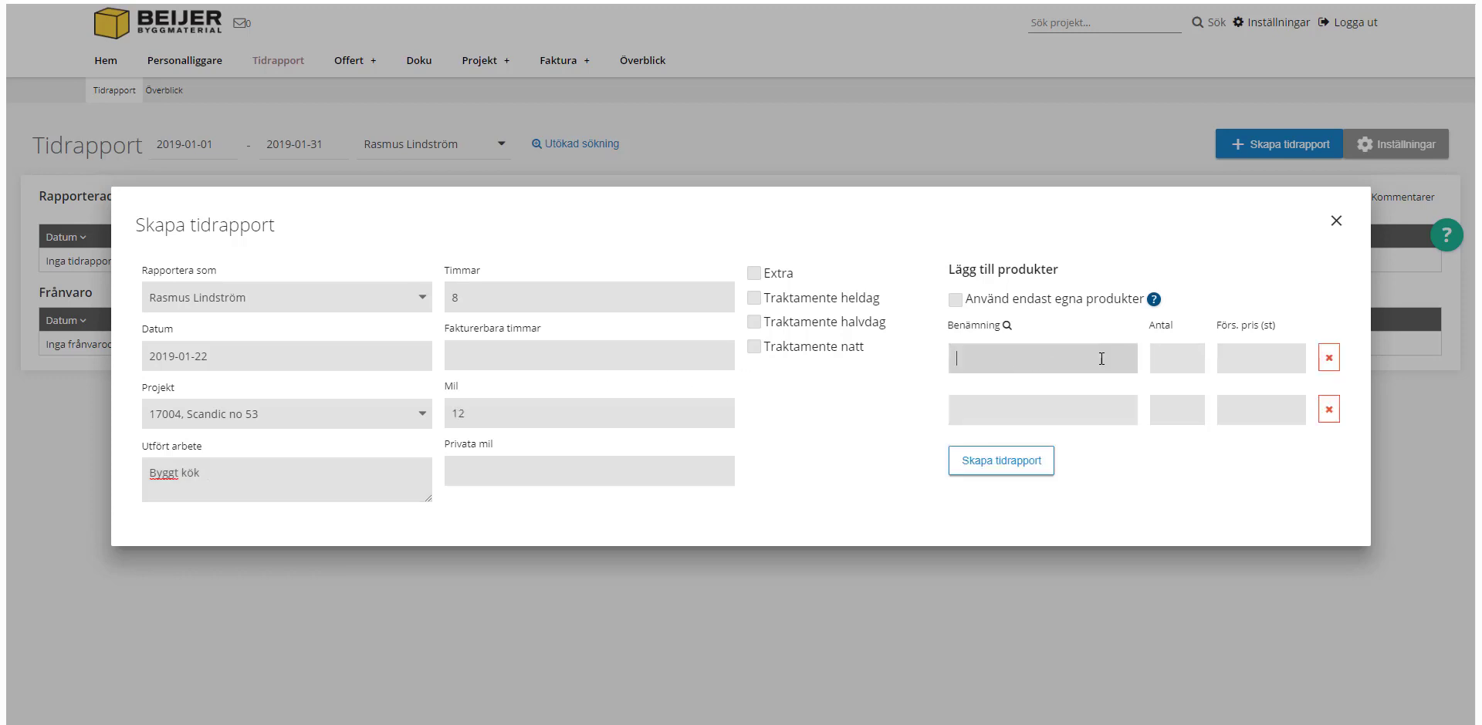
left_click(1017, 467)
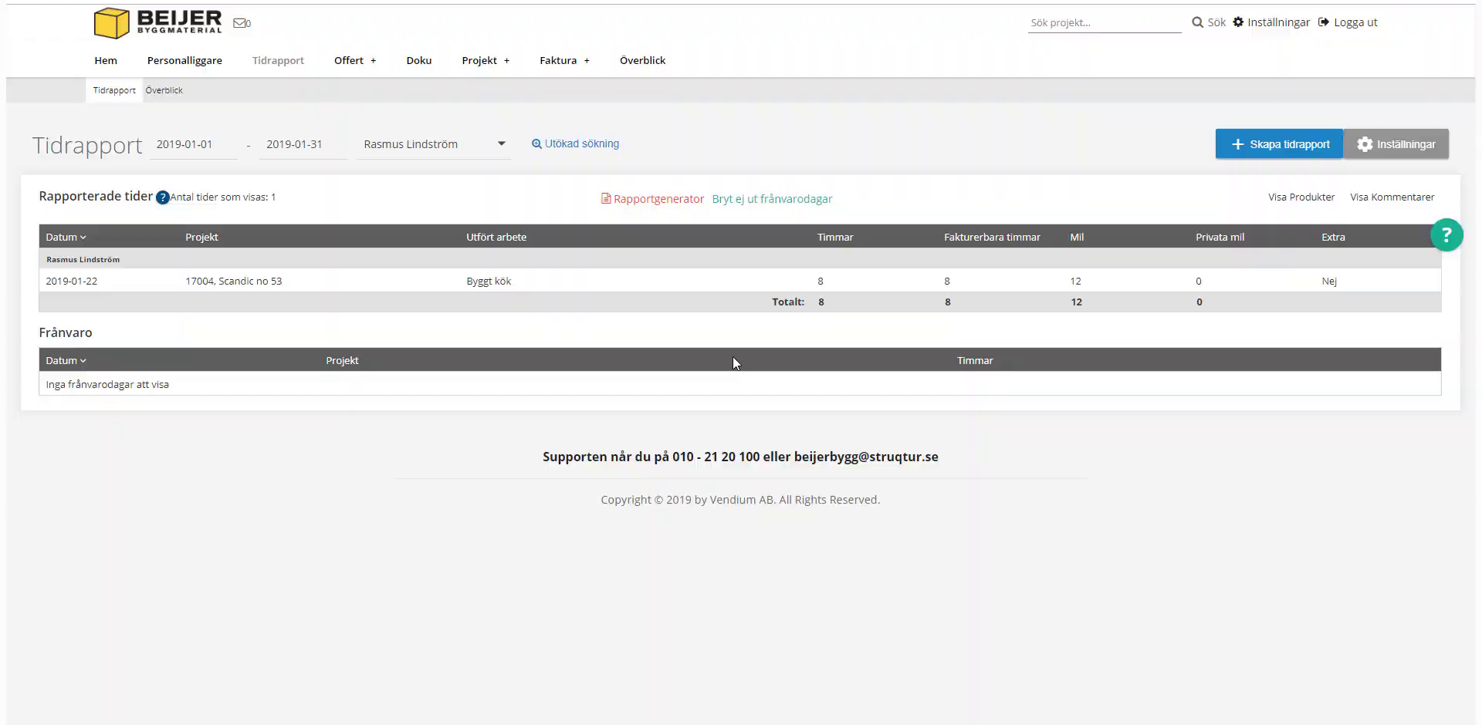
Step: Filter time reports to 2018-12-01 through 2018-12-31 for all employees and show them as PDF
left_click(195, 146)
left_click(164, 180)
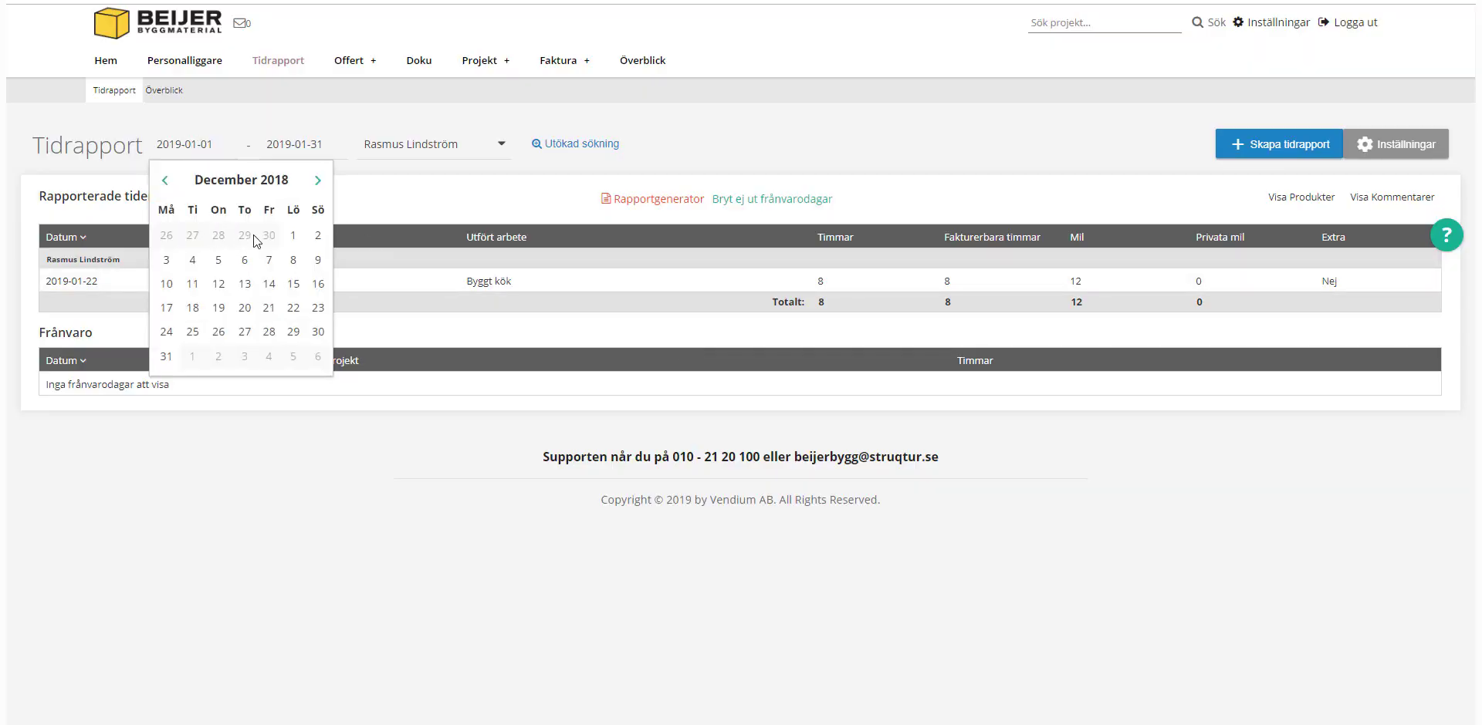
left_click(294, 234)
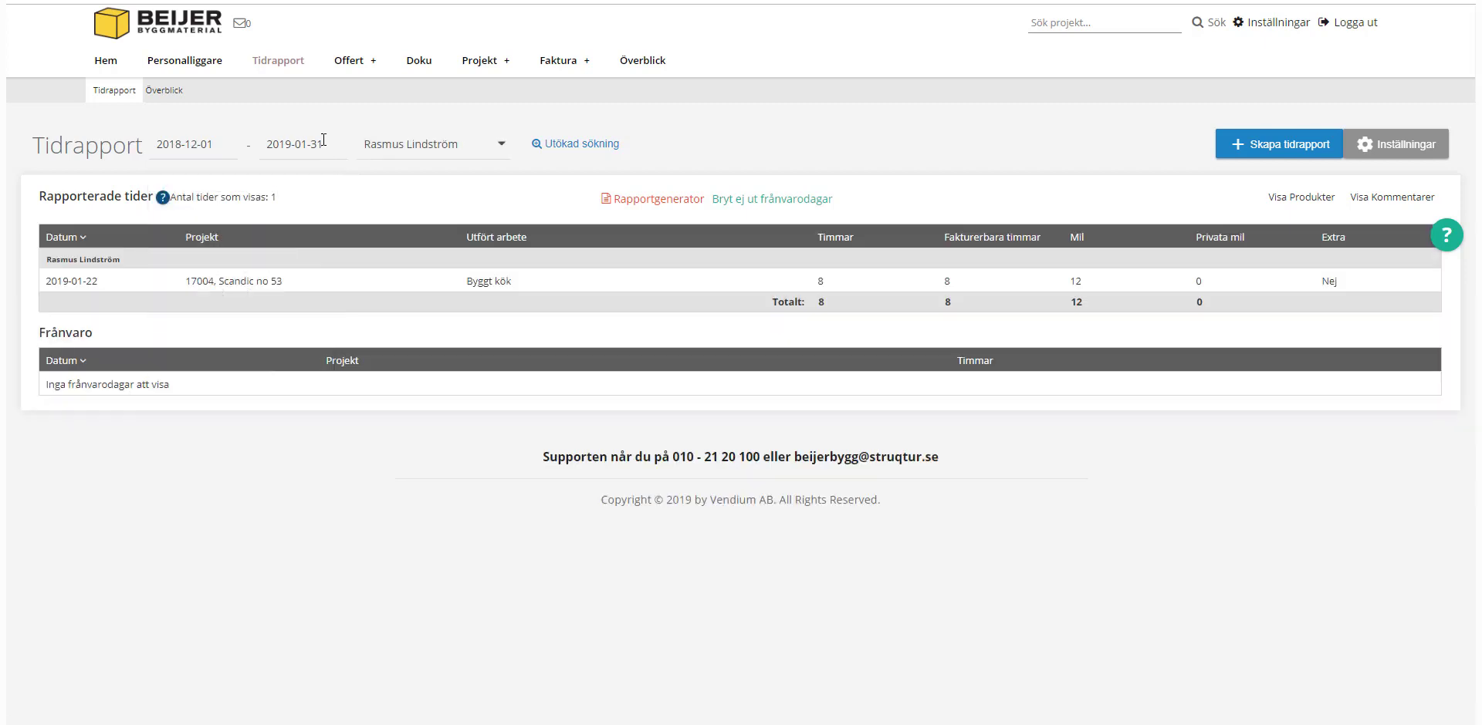
left_click(275, 182)
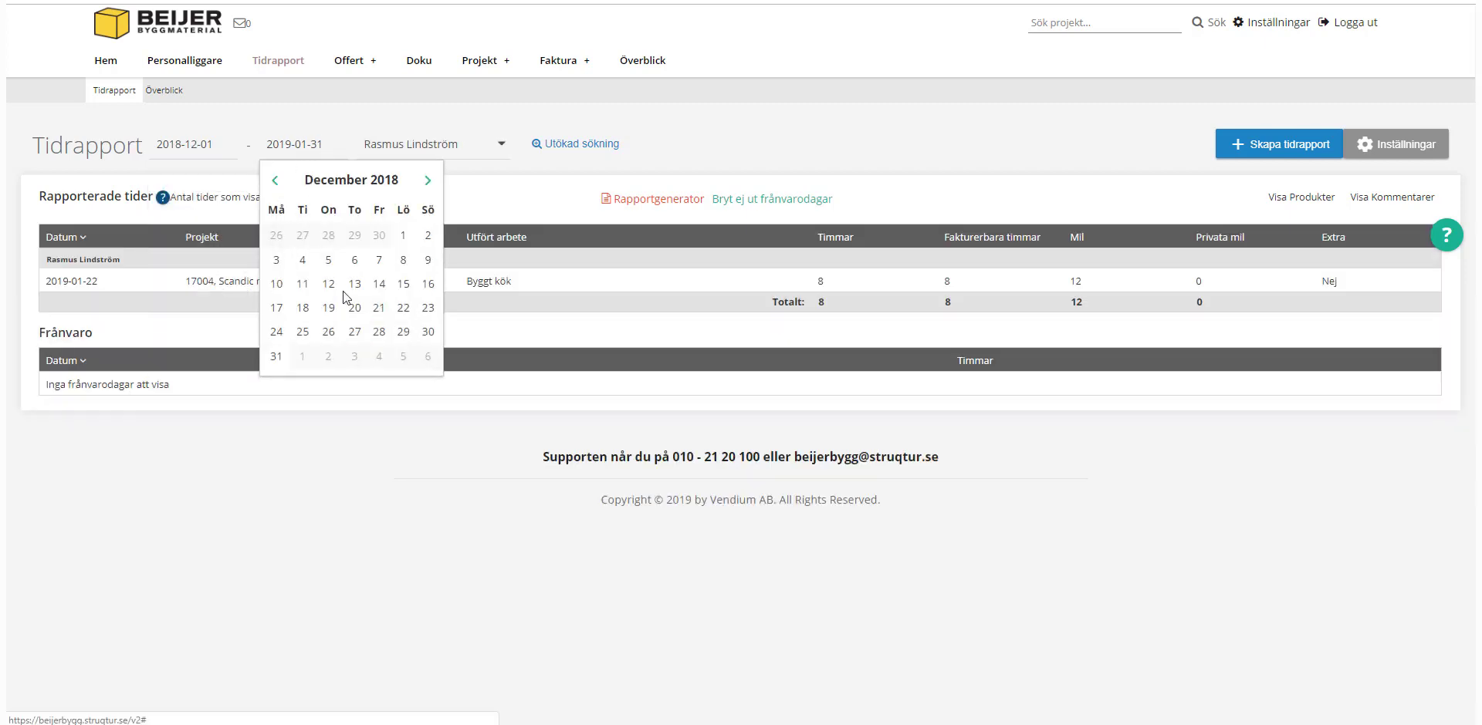
left_click(280, 357)
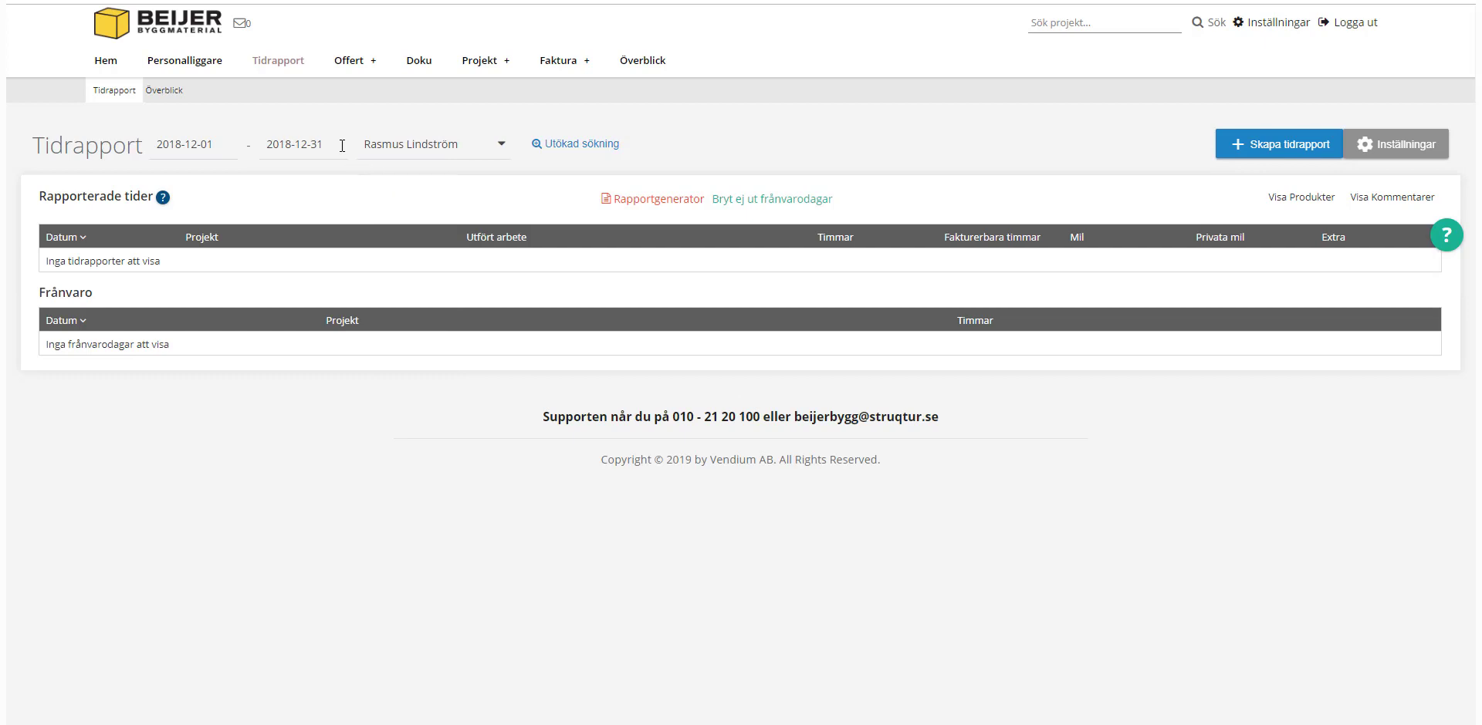
left_click(436, 146)
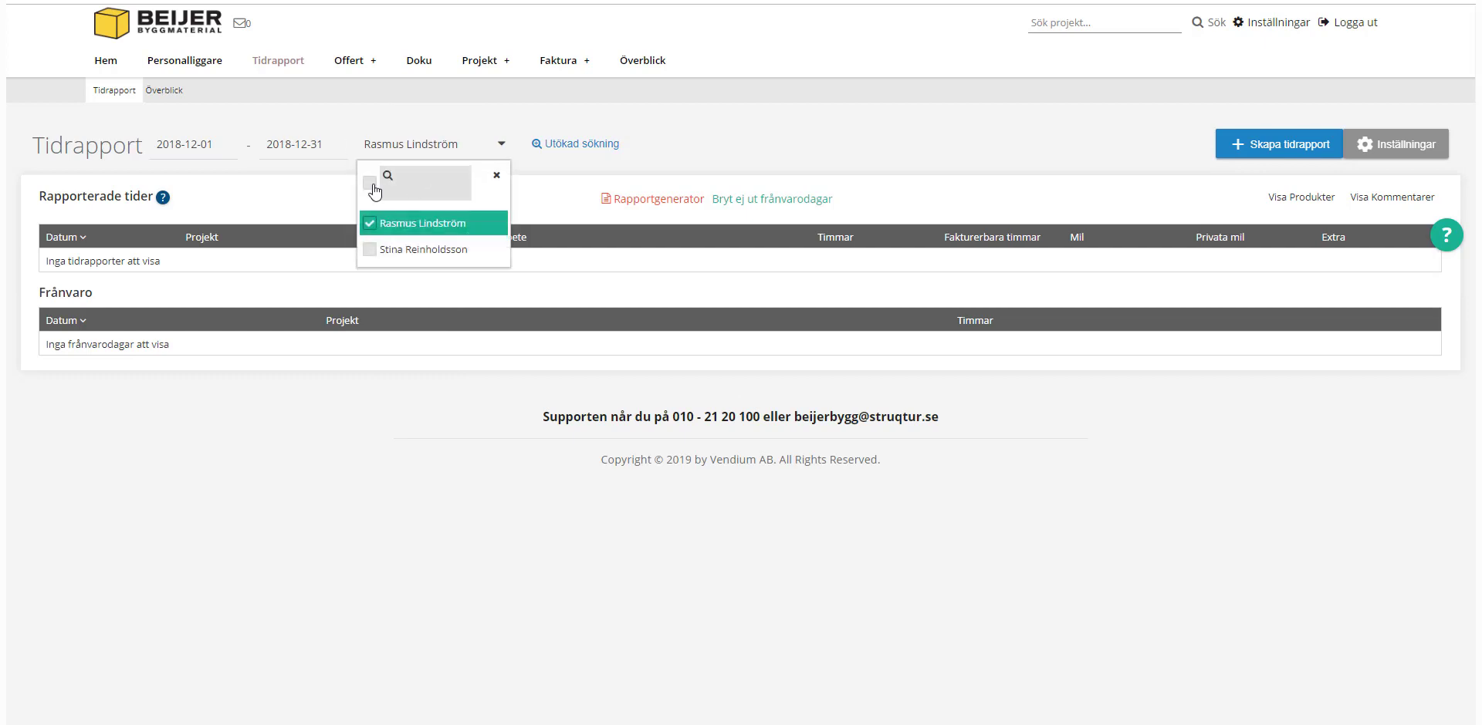
left_click(370, 184)
left_click(763, 151)
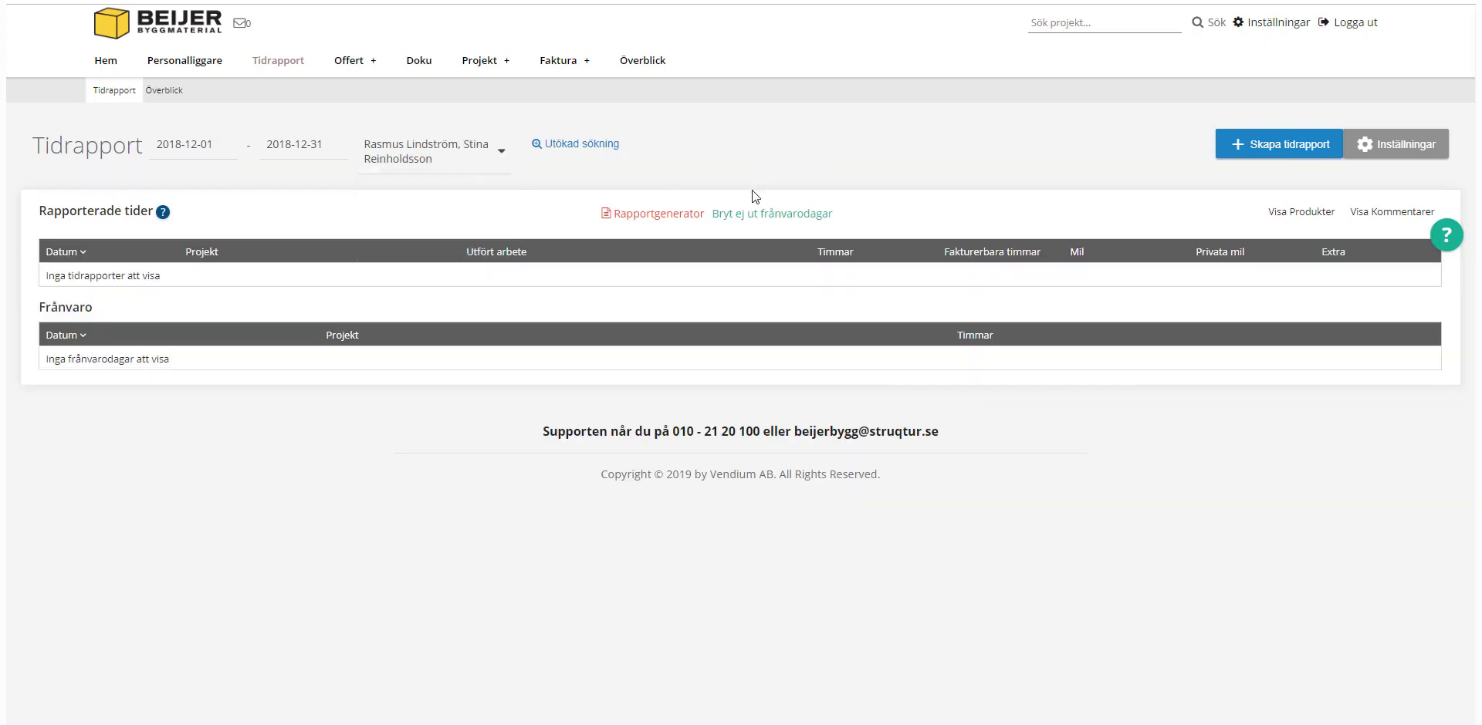
left_click(660, 216)
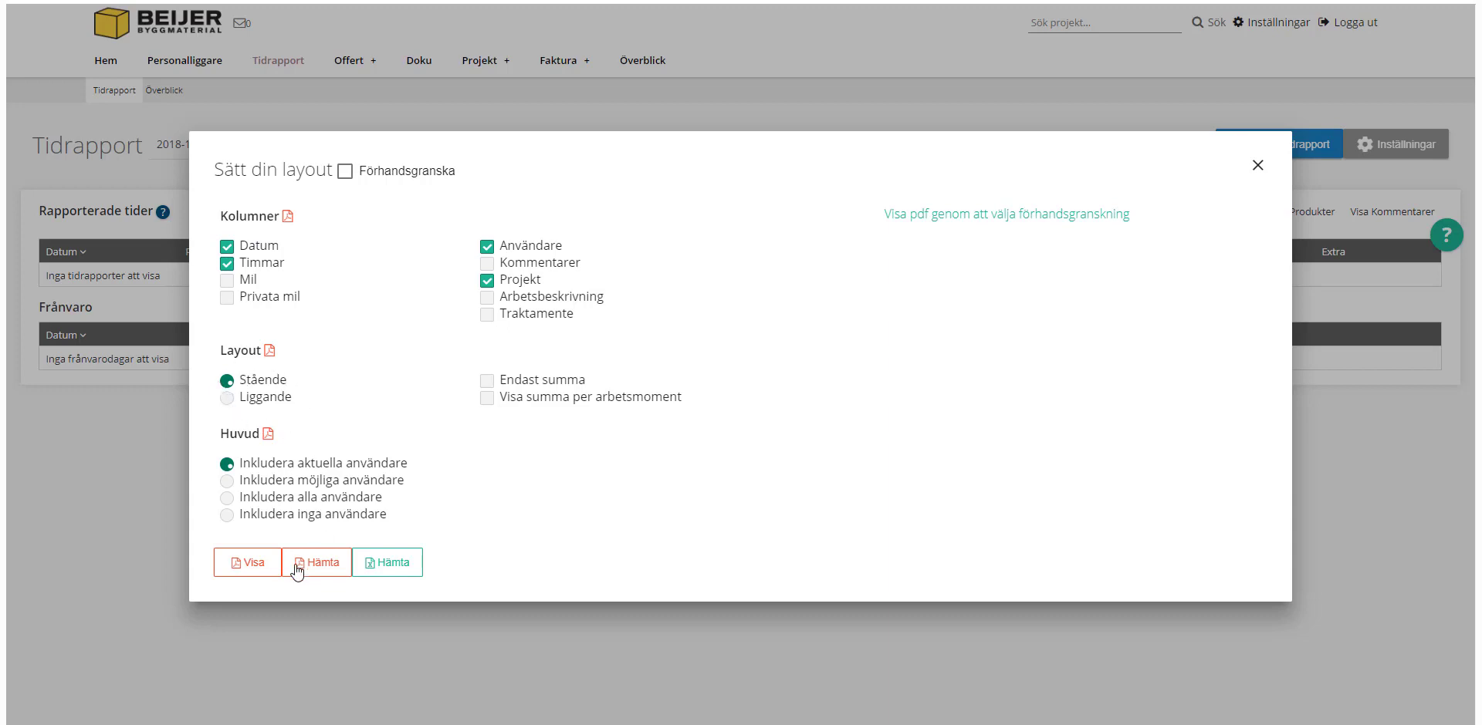
left_click(248, 562)
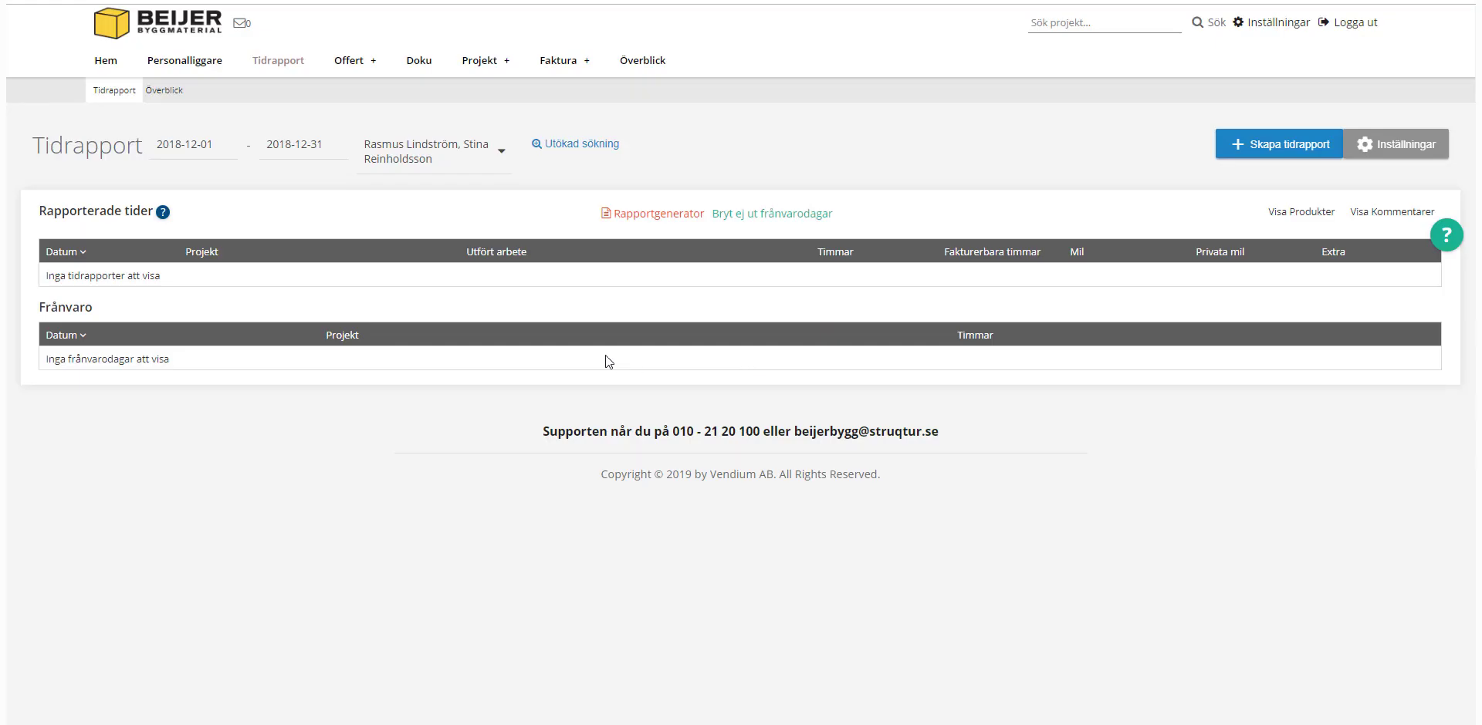
Step: Expand project 19001 in the Projekt list and preview its Skriv ut underlag options, then close them
left_click(480, 61)
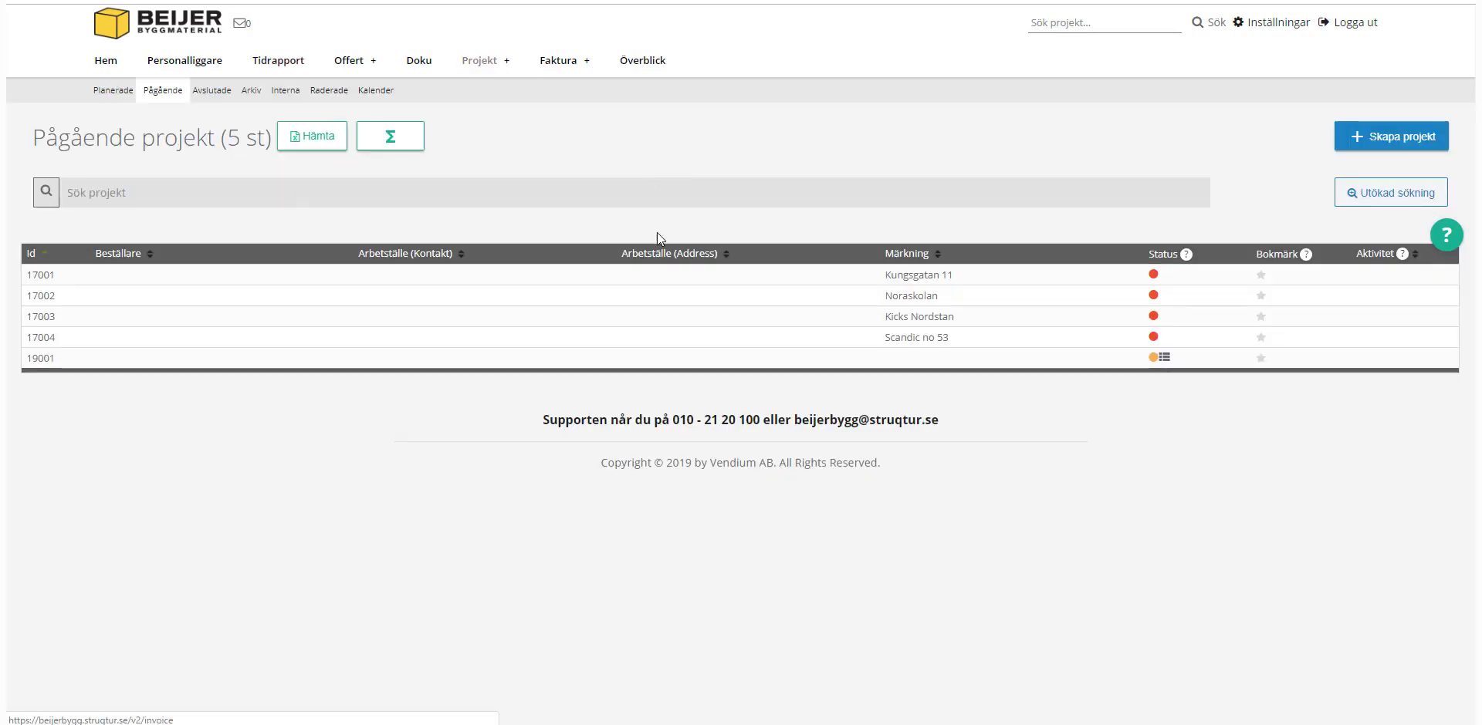
left_click(669, 358)
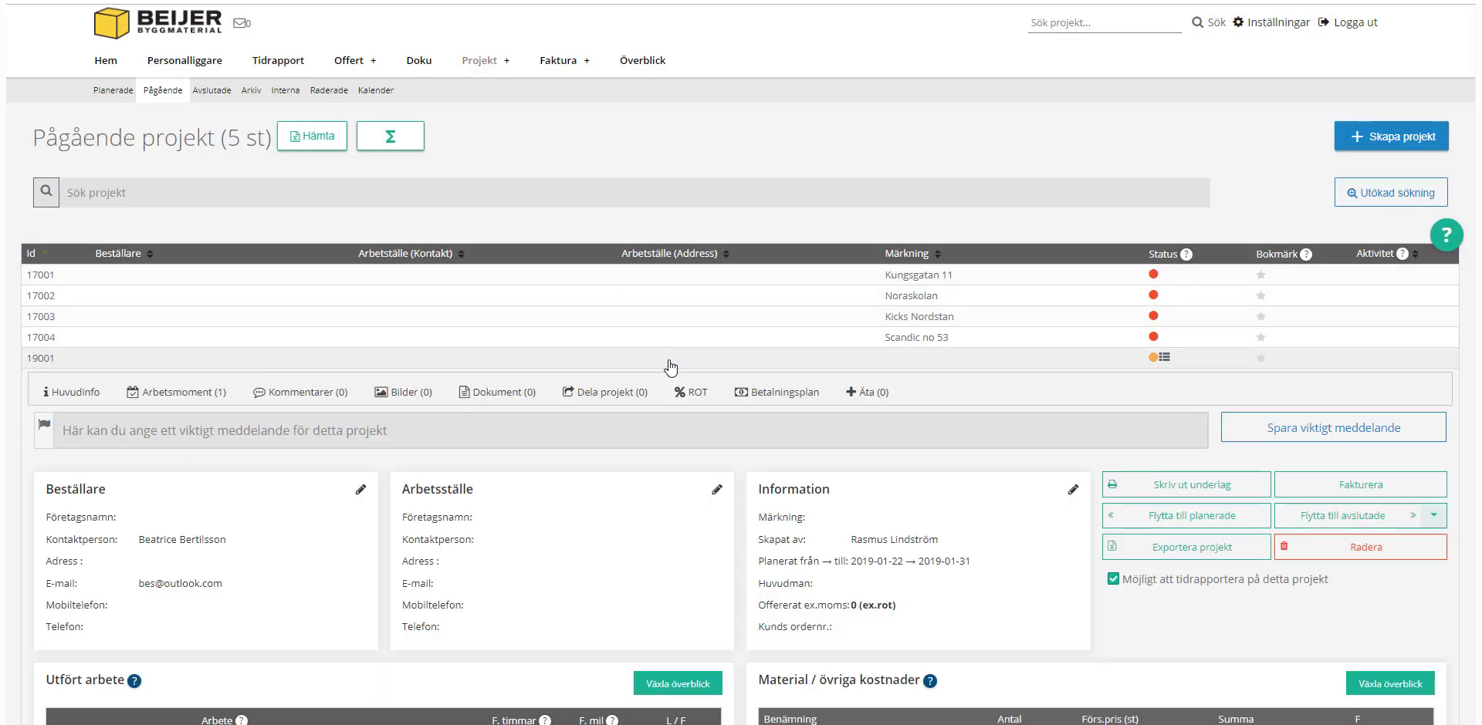
left_click(1109, 492)
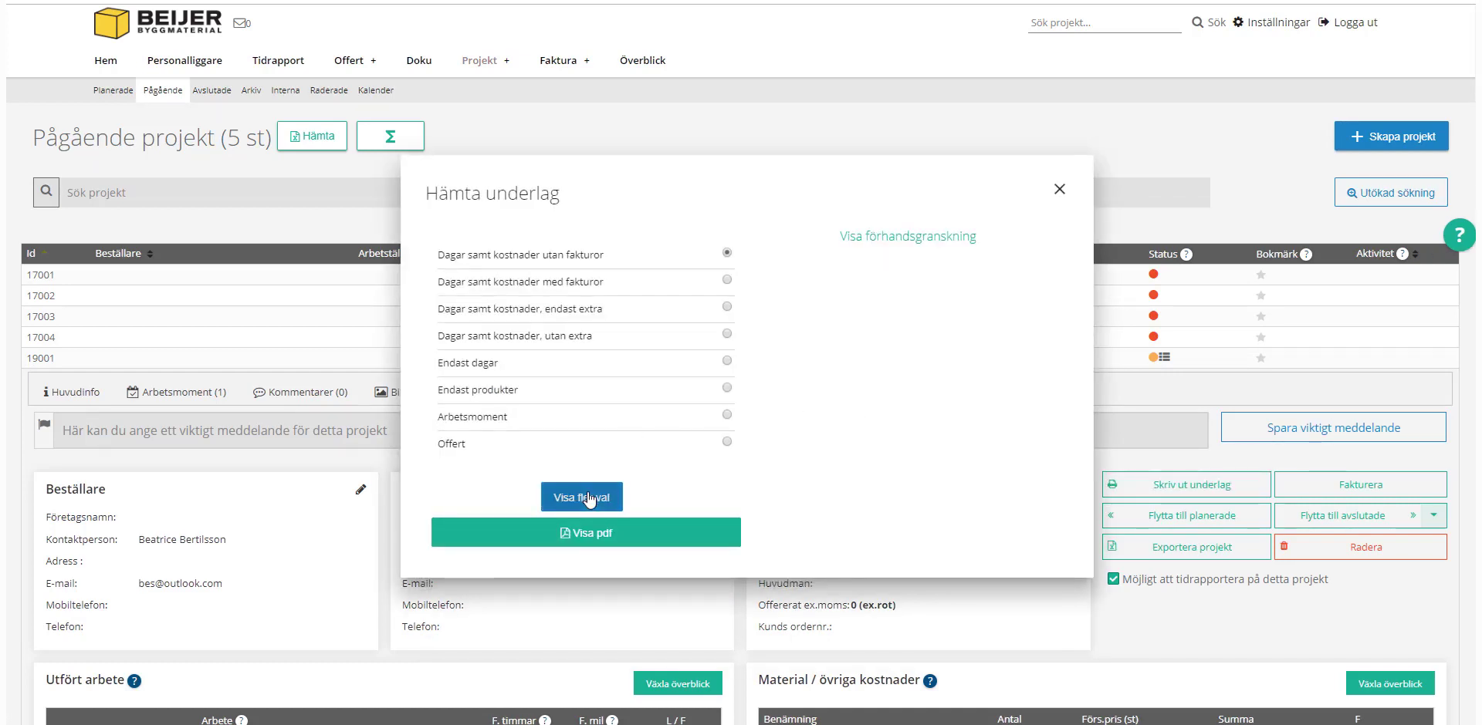
left_click(583, 496)
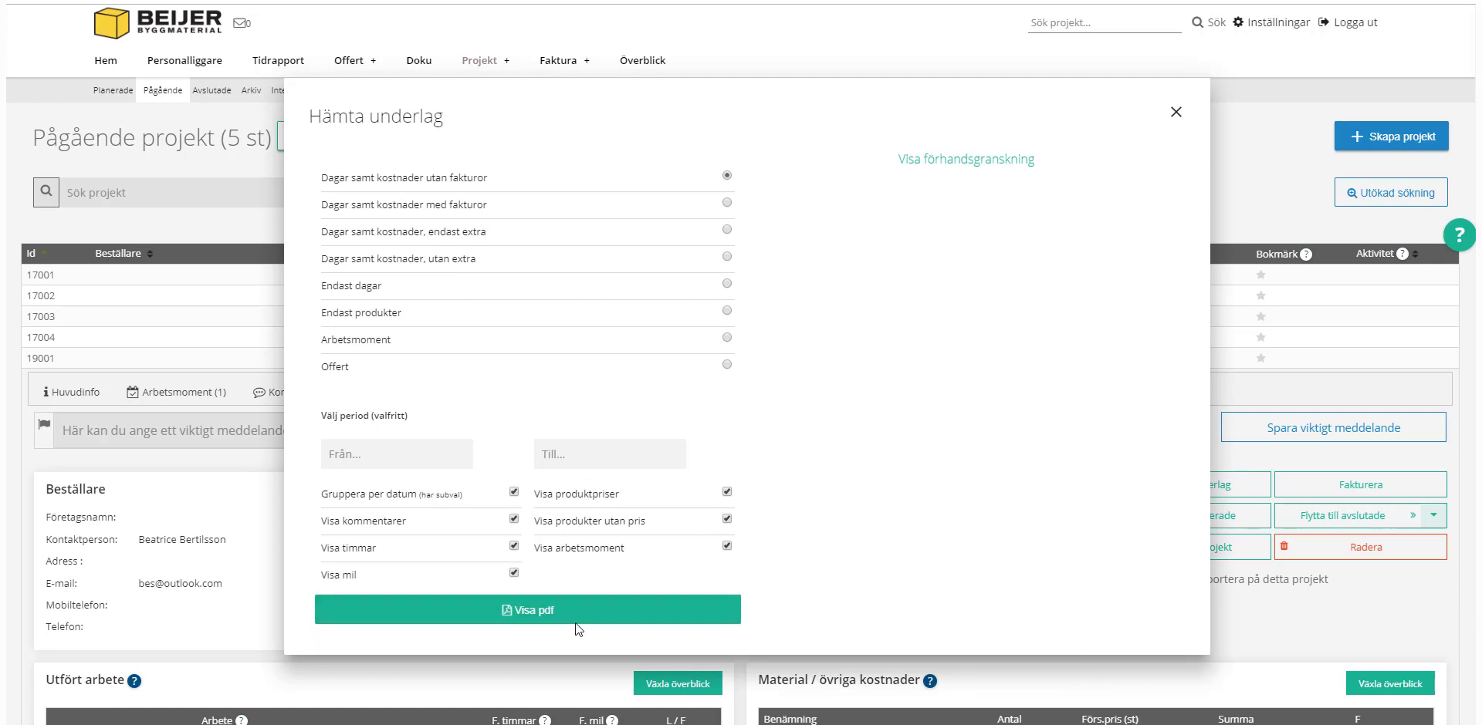
left_click(1174, 116)
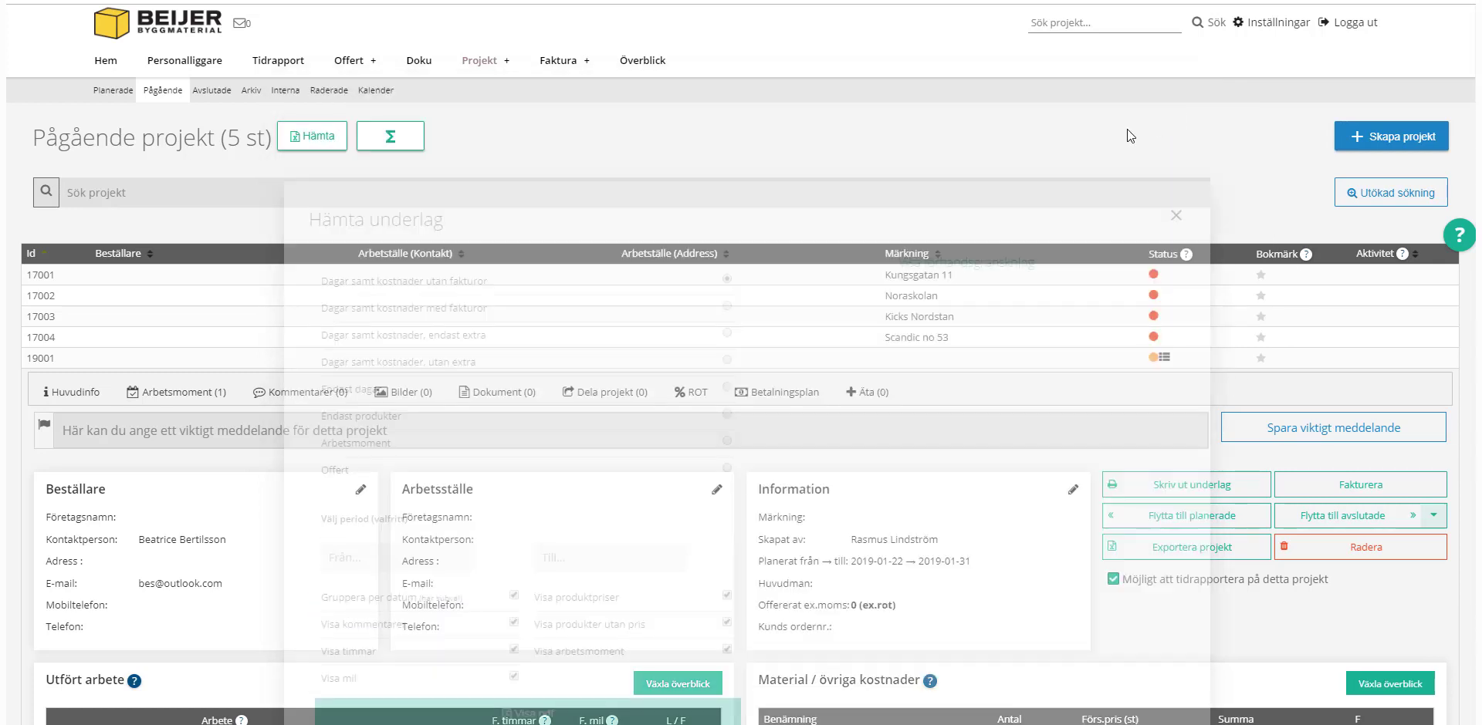
Step: Start a new invoice for project 19001 and load the project via Hämta projekt
left_click(1303, 492)
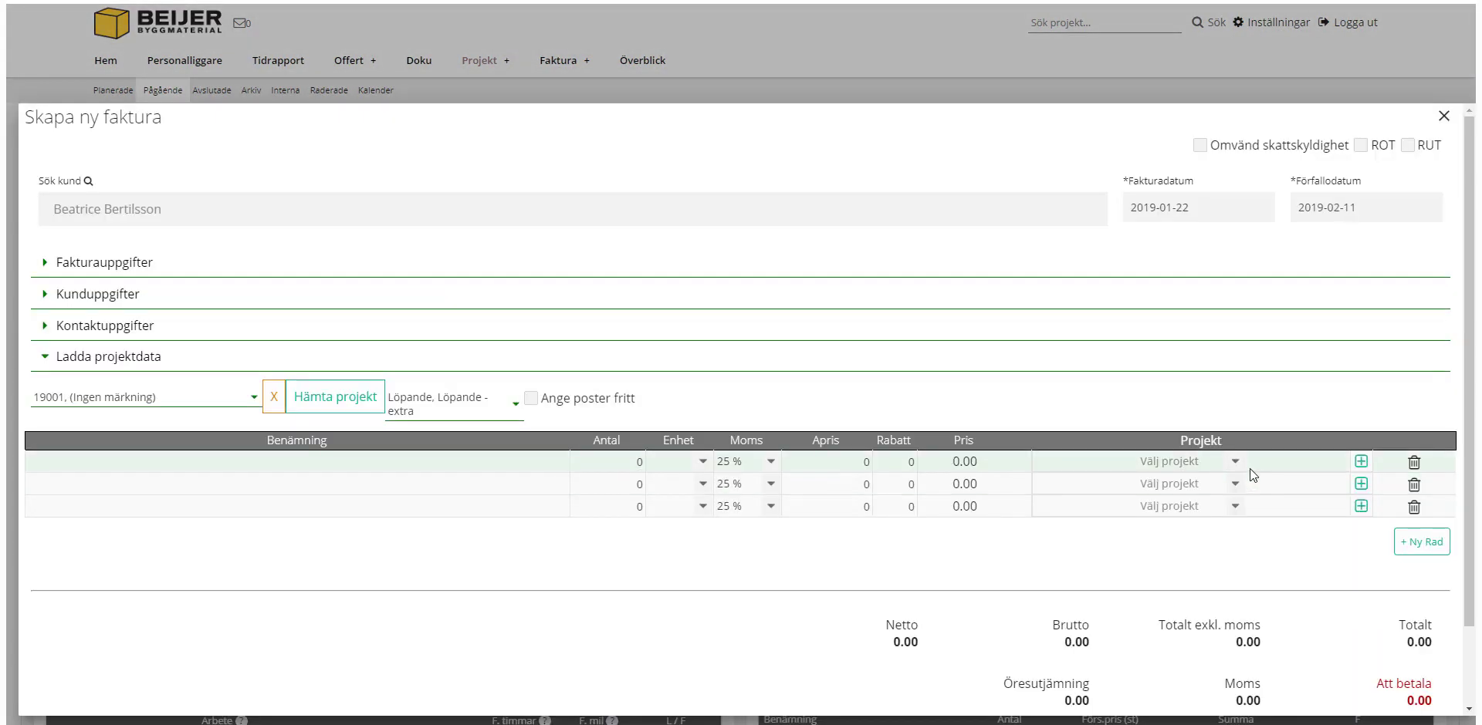
left_click(468, 299)
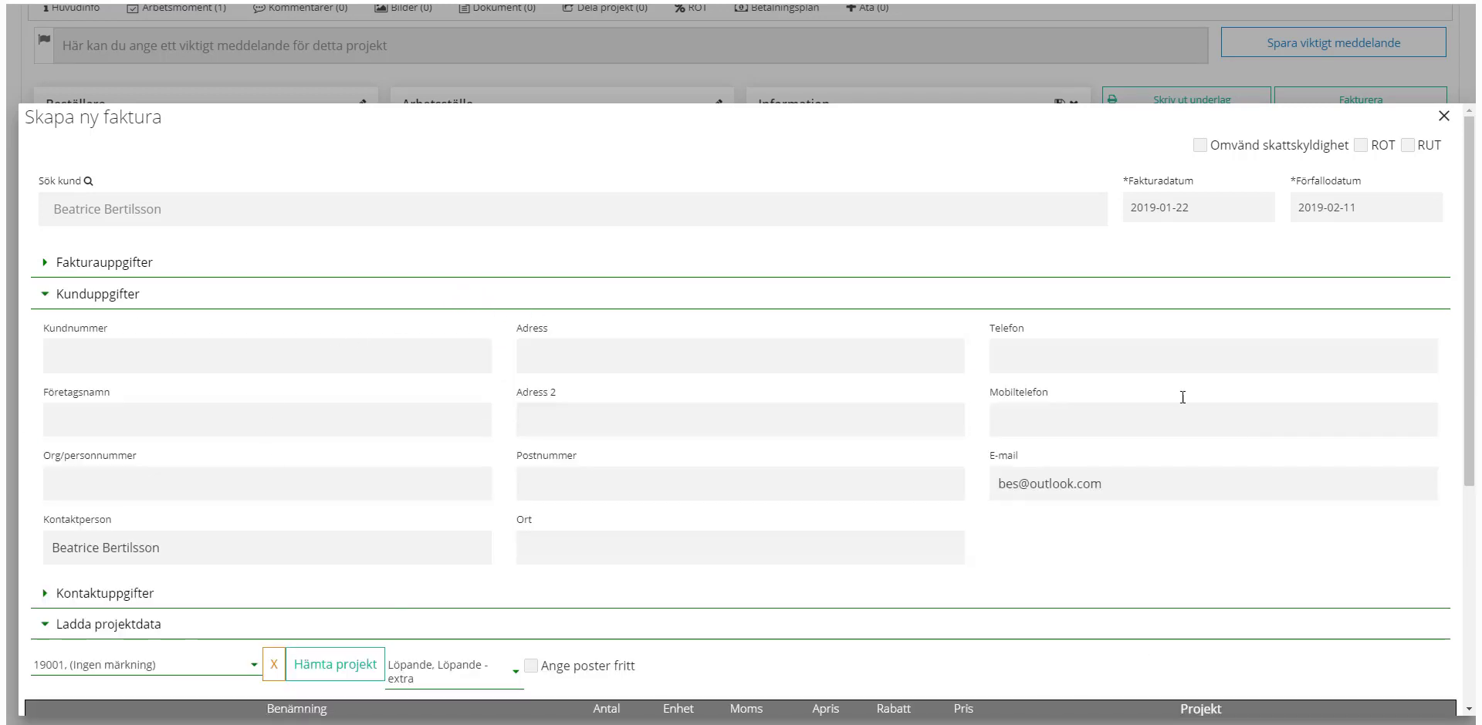
left_click(348, 296)
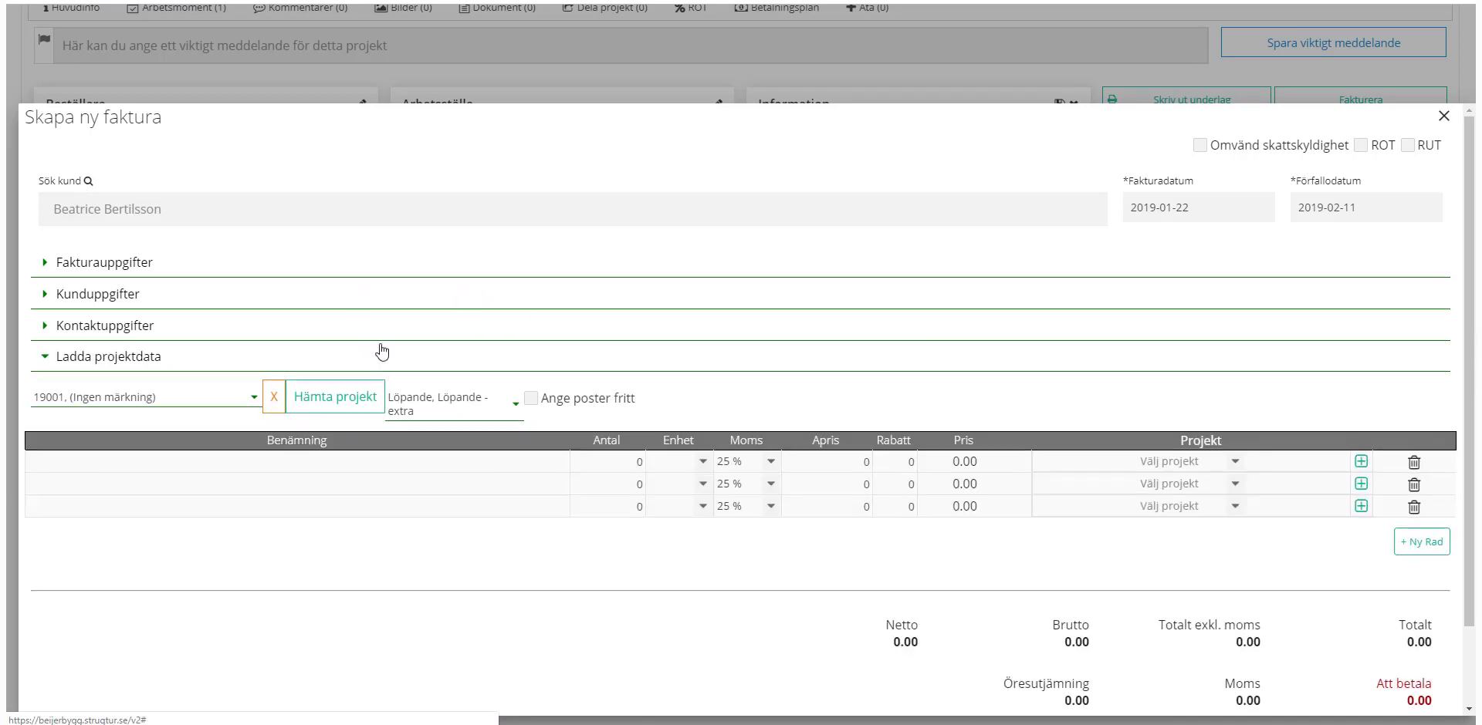
left_click(345, 409)
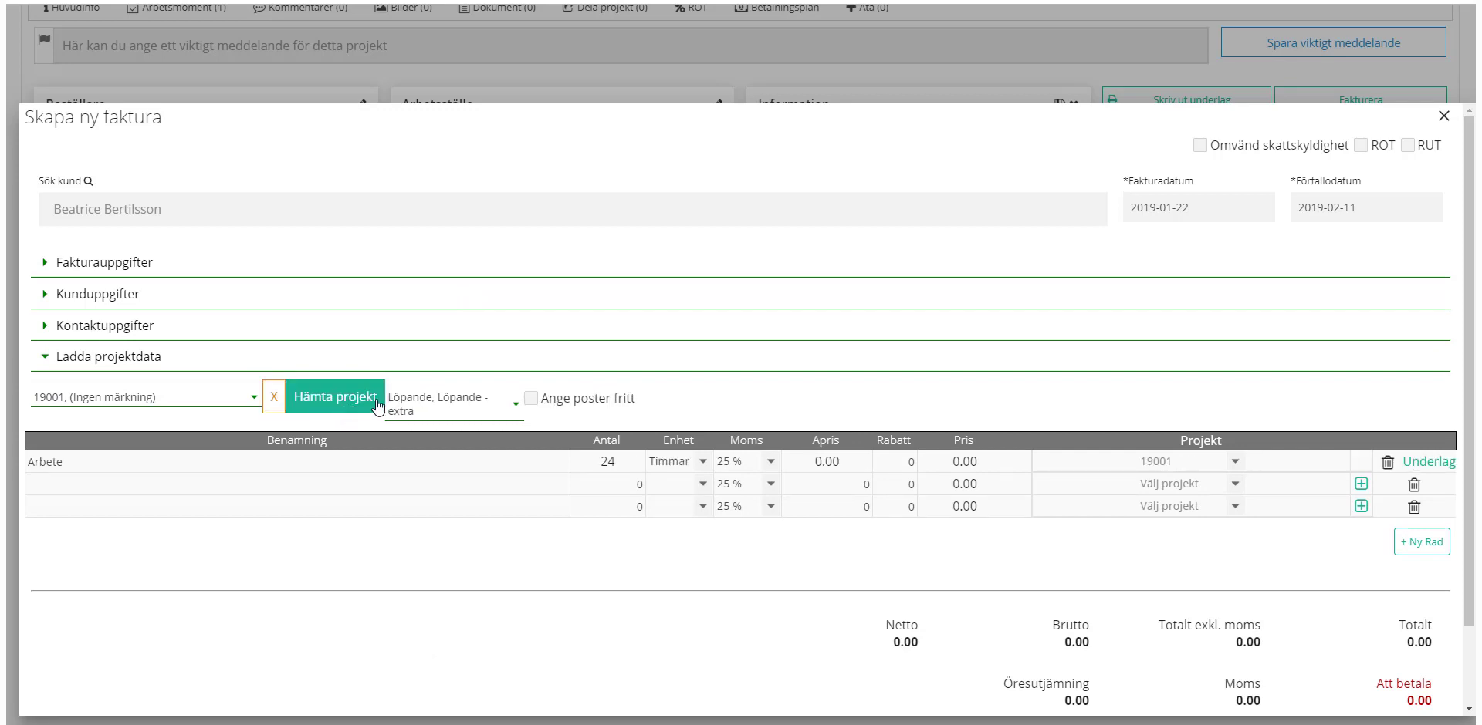
Step: Limit the billing types to Offererat belopp, dropping Löpande and Löpande - extra
left_click(498, 405)
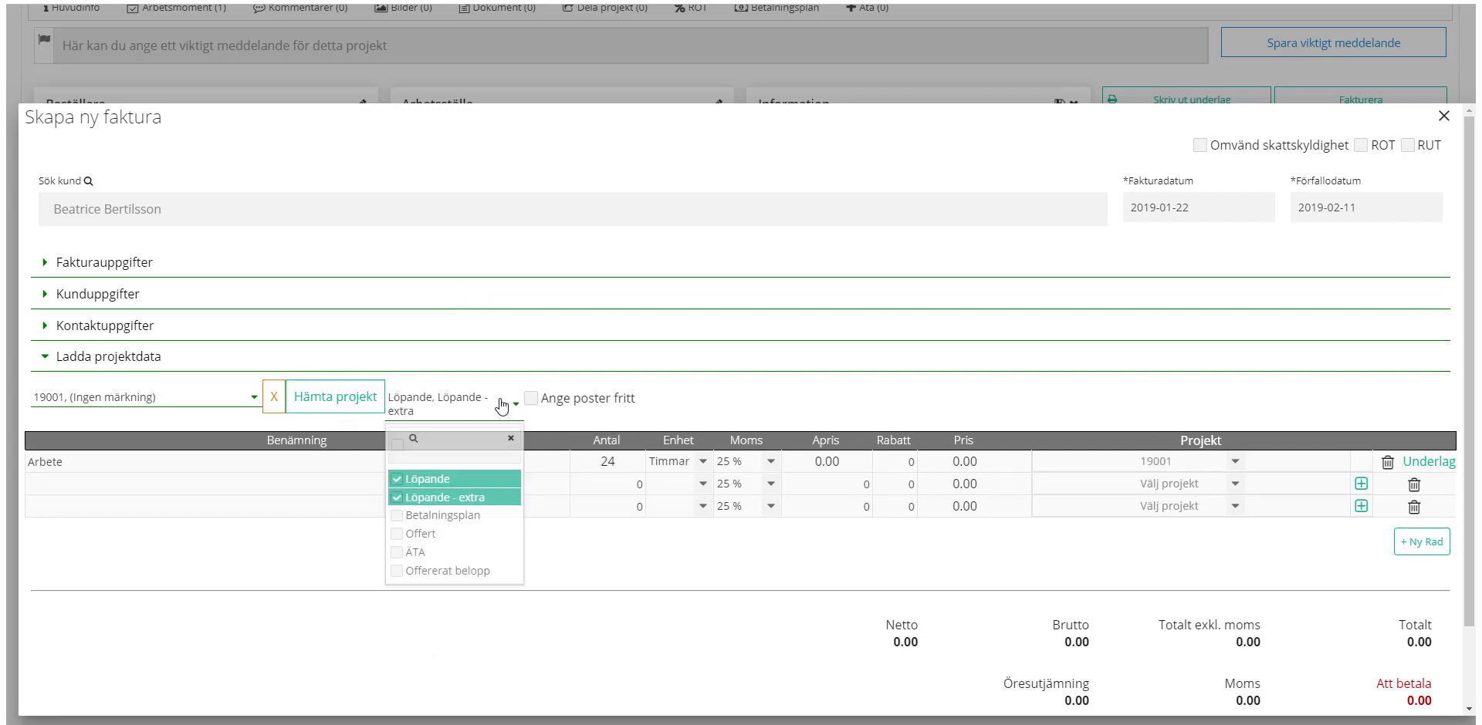
left_click(409, 475)
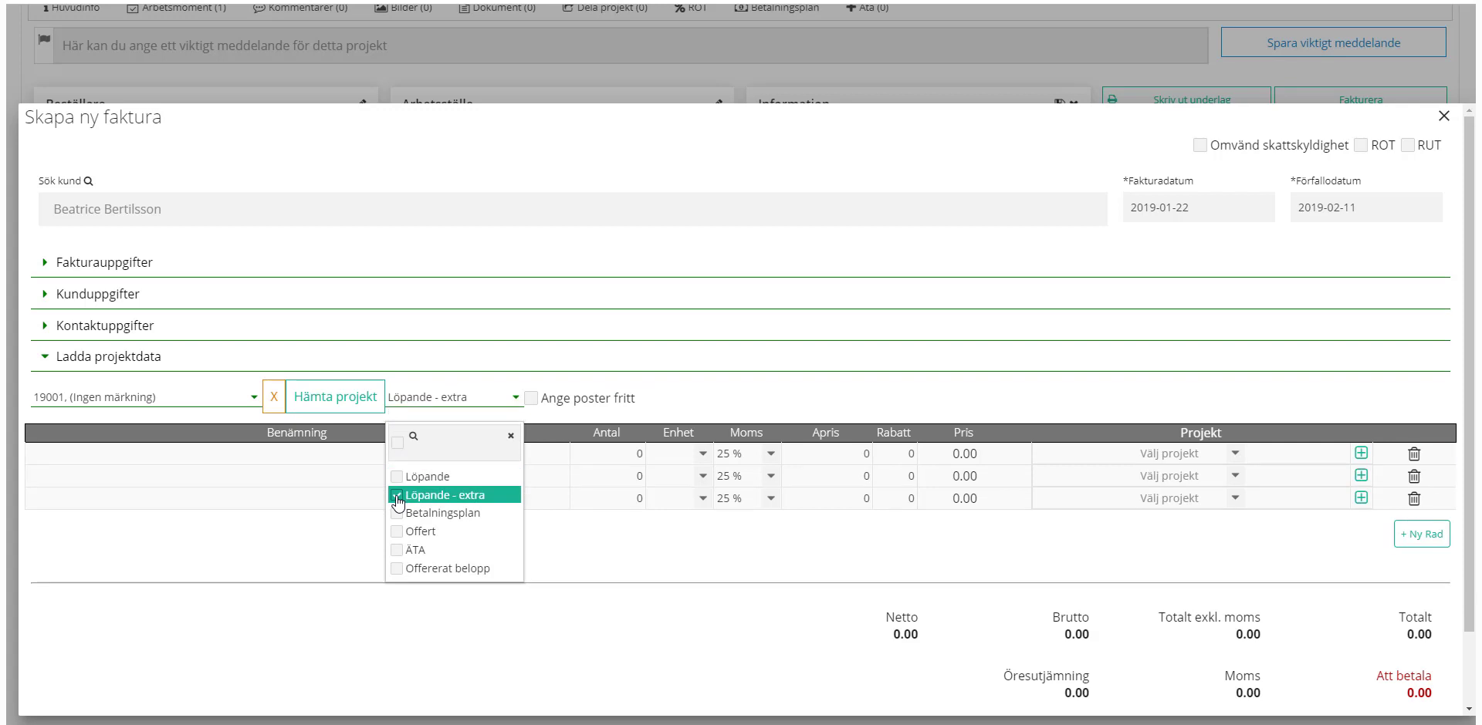
left_click(401, 495)
left_click(402, 568)
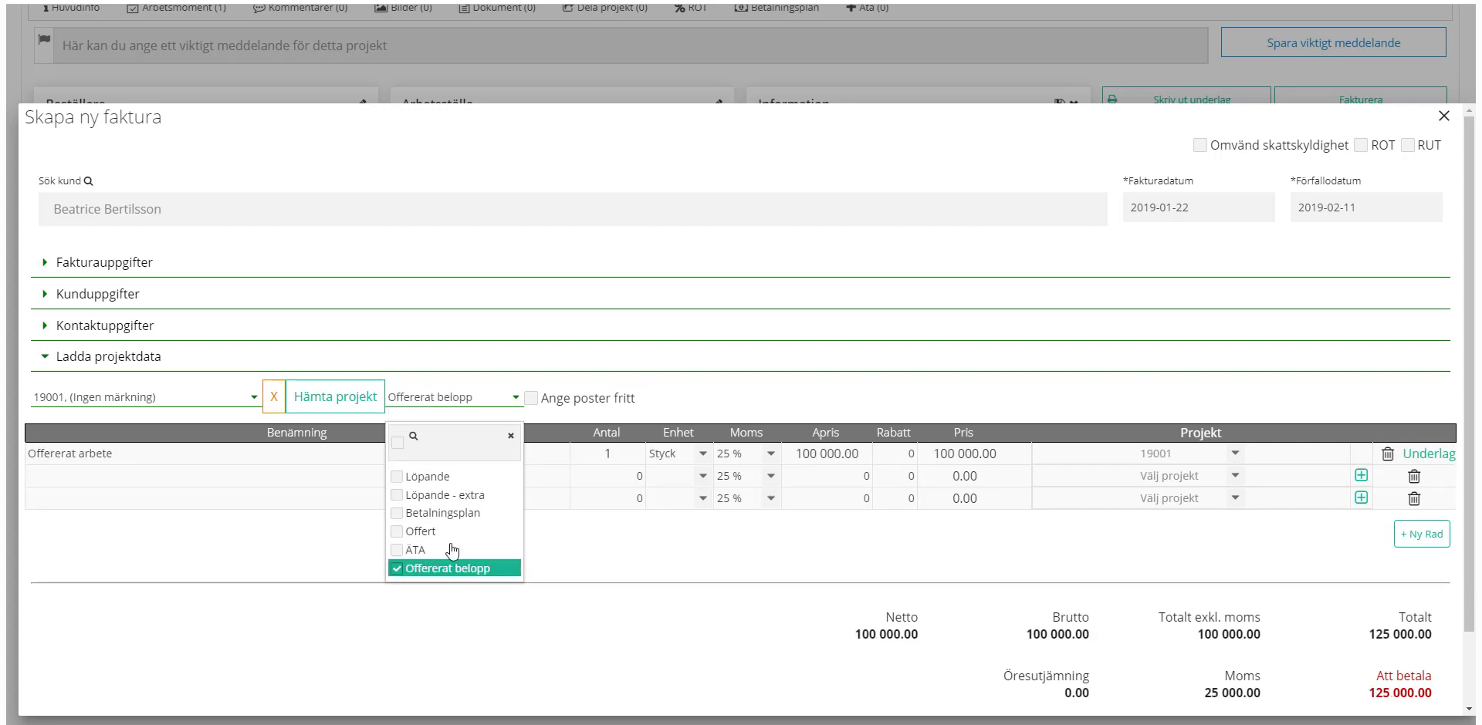
left_click(715, 397)
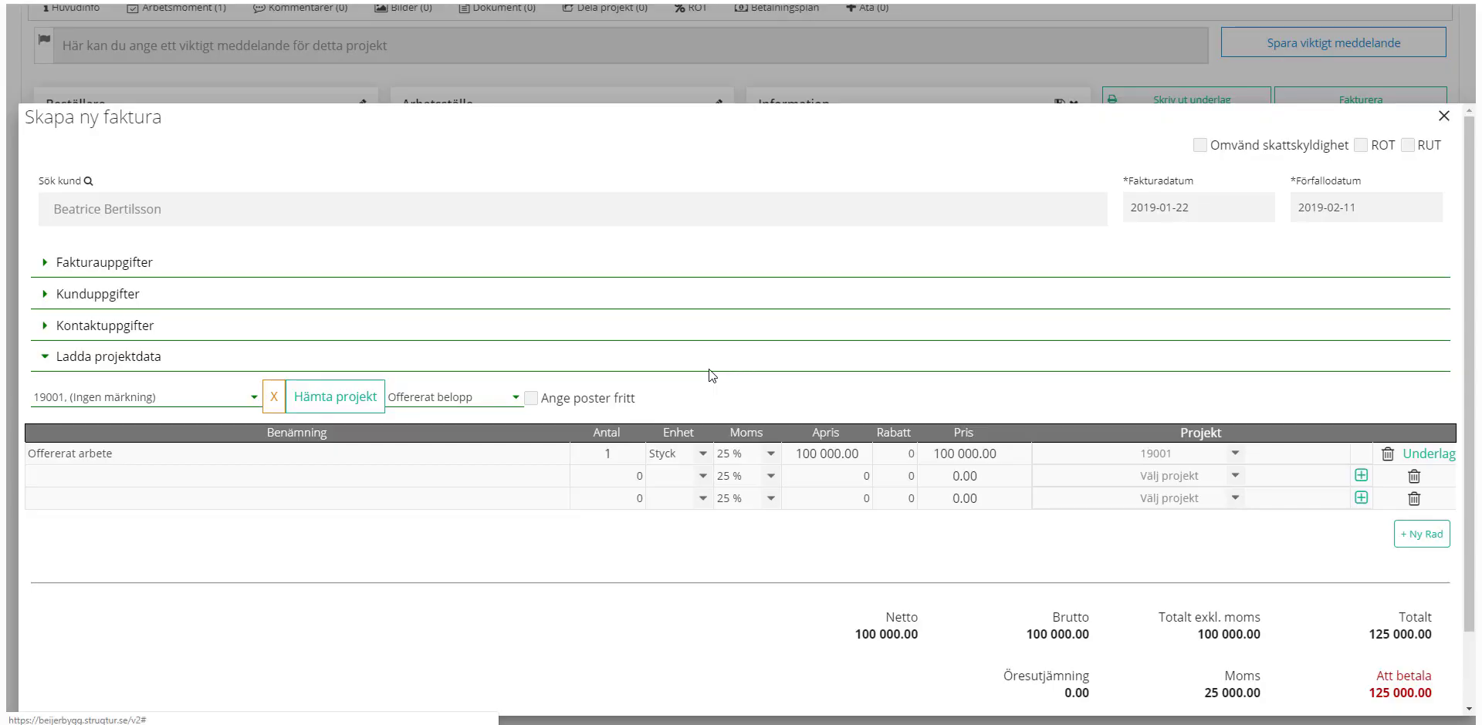
Step: Try reverse VAT liability and the ROT deduction, turn ROT off, and create the invoice
left_click(1201, 146)
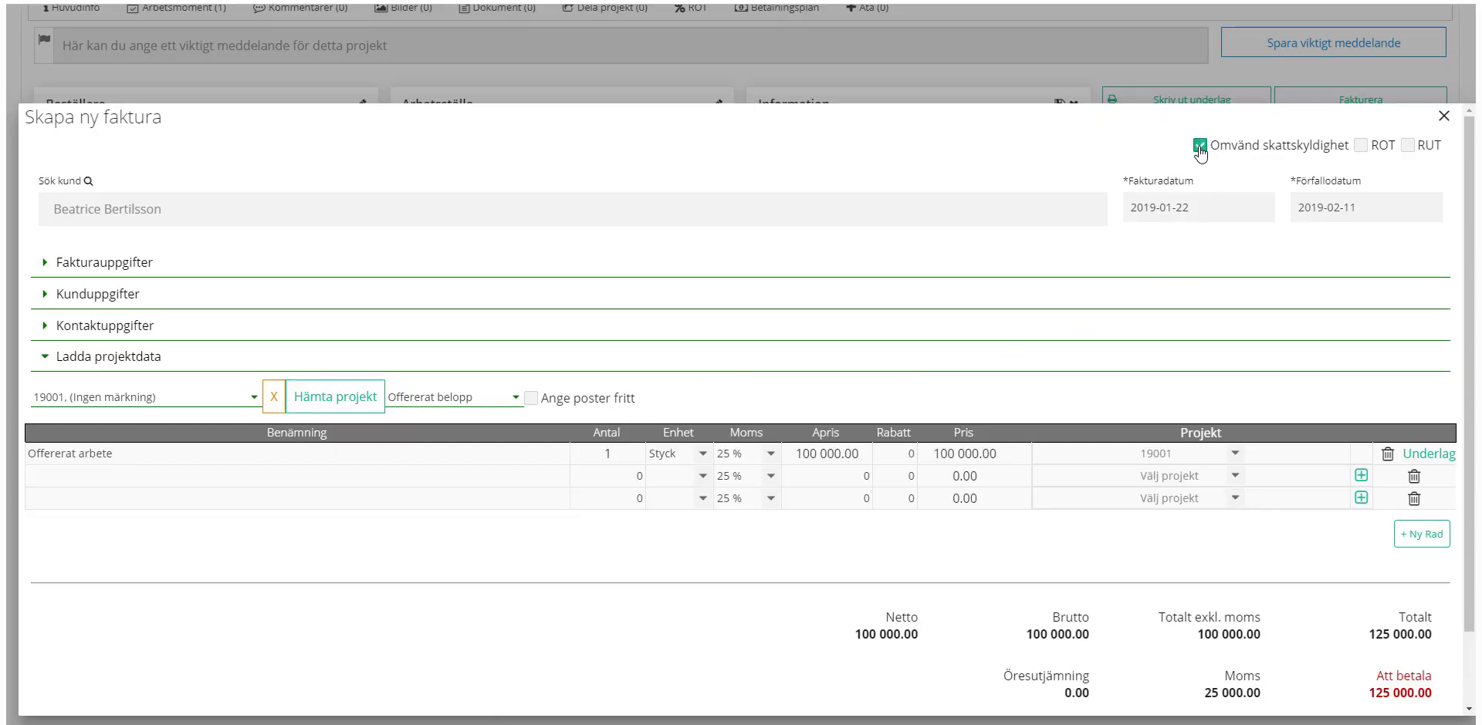
left_click(1361, 145)
left_click(85, 357)
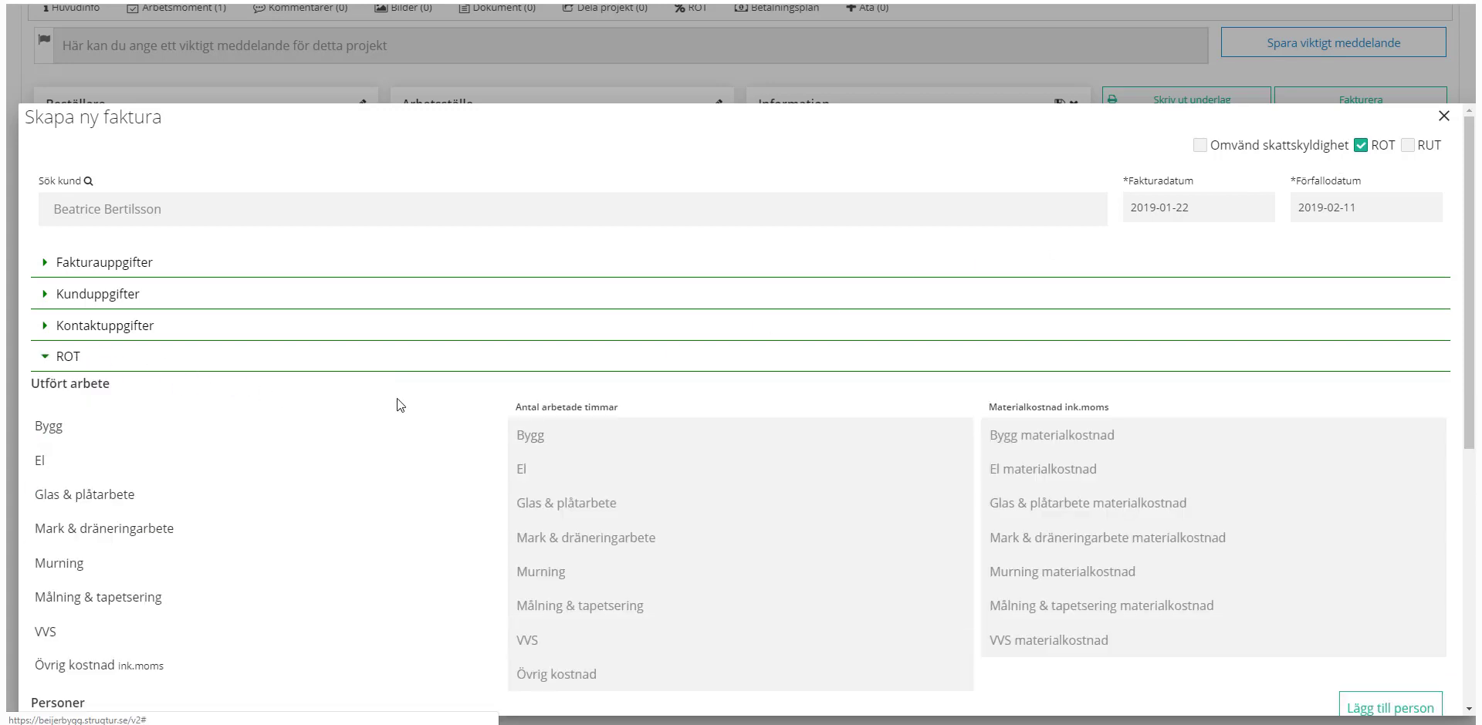
scroll(740, 281, "down", 5)
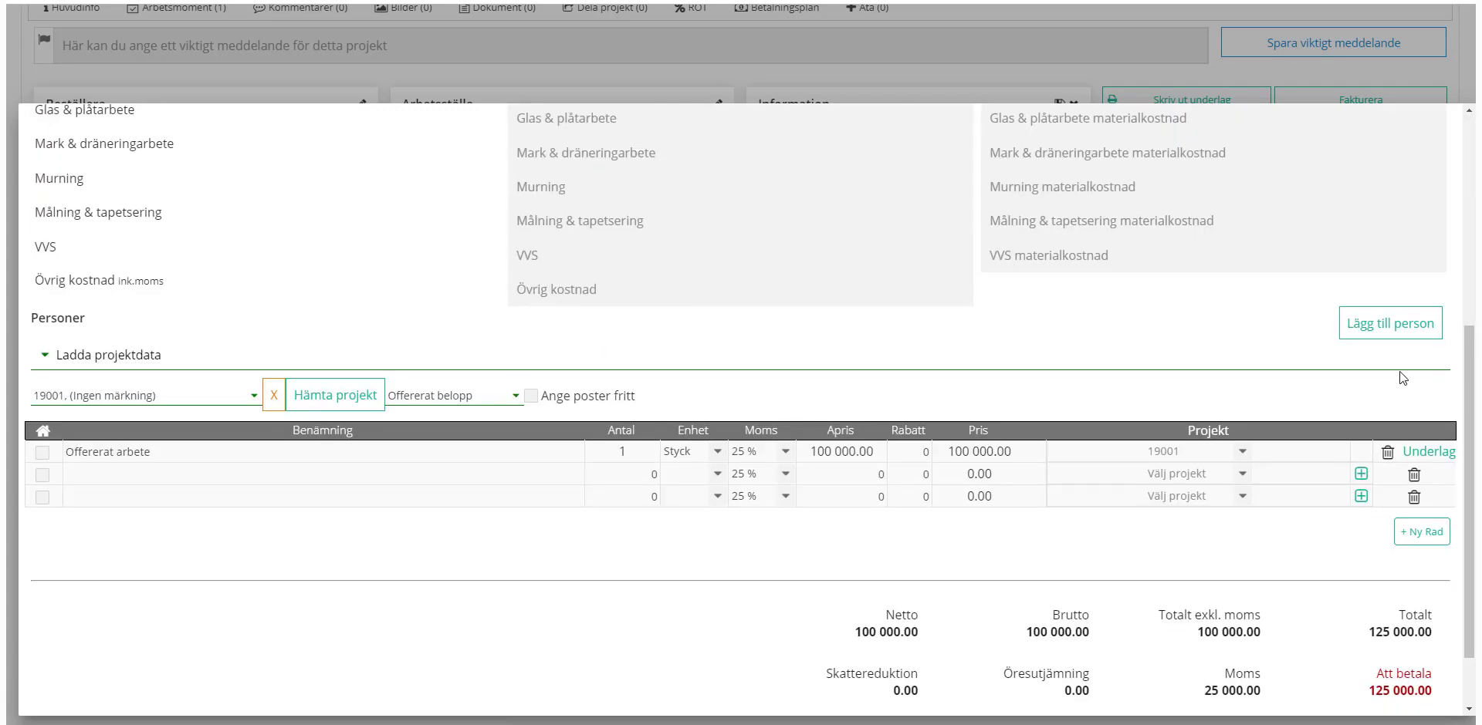
left_click(1389, 324)
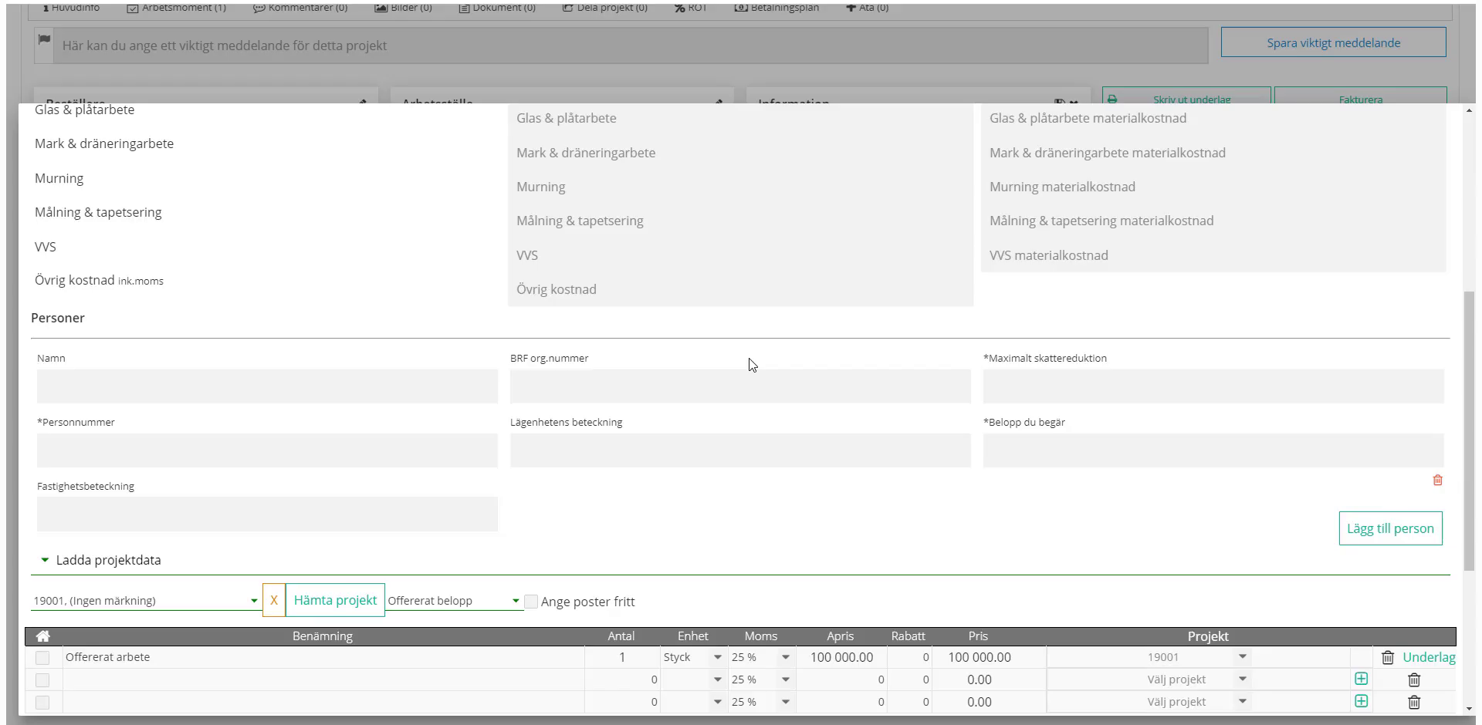
scroll(749, 358, "up", 5)
left_click(1360, 145)
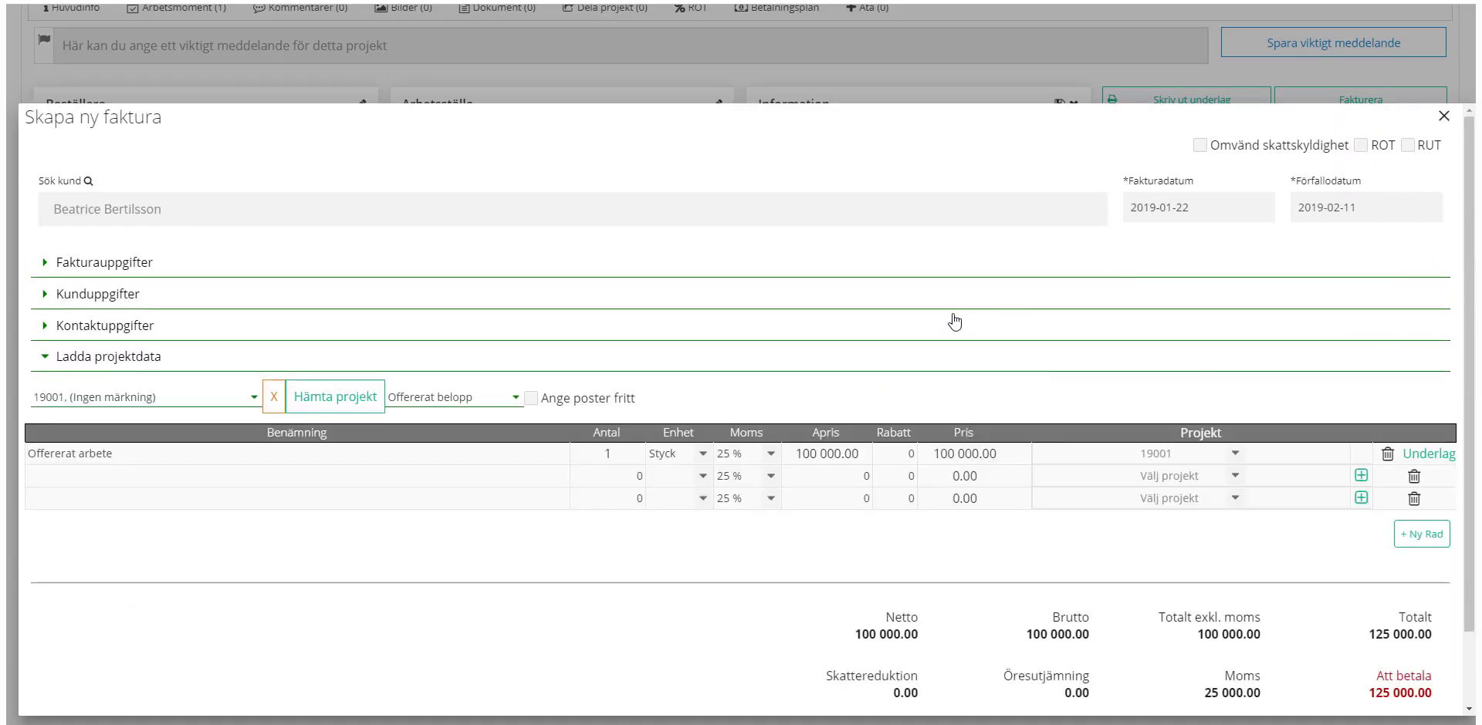
scroll(952, 333, "down", 1)
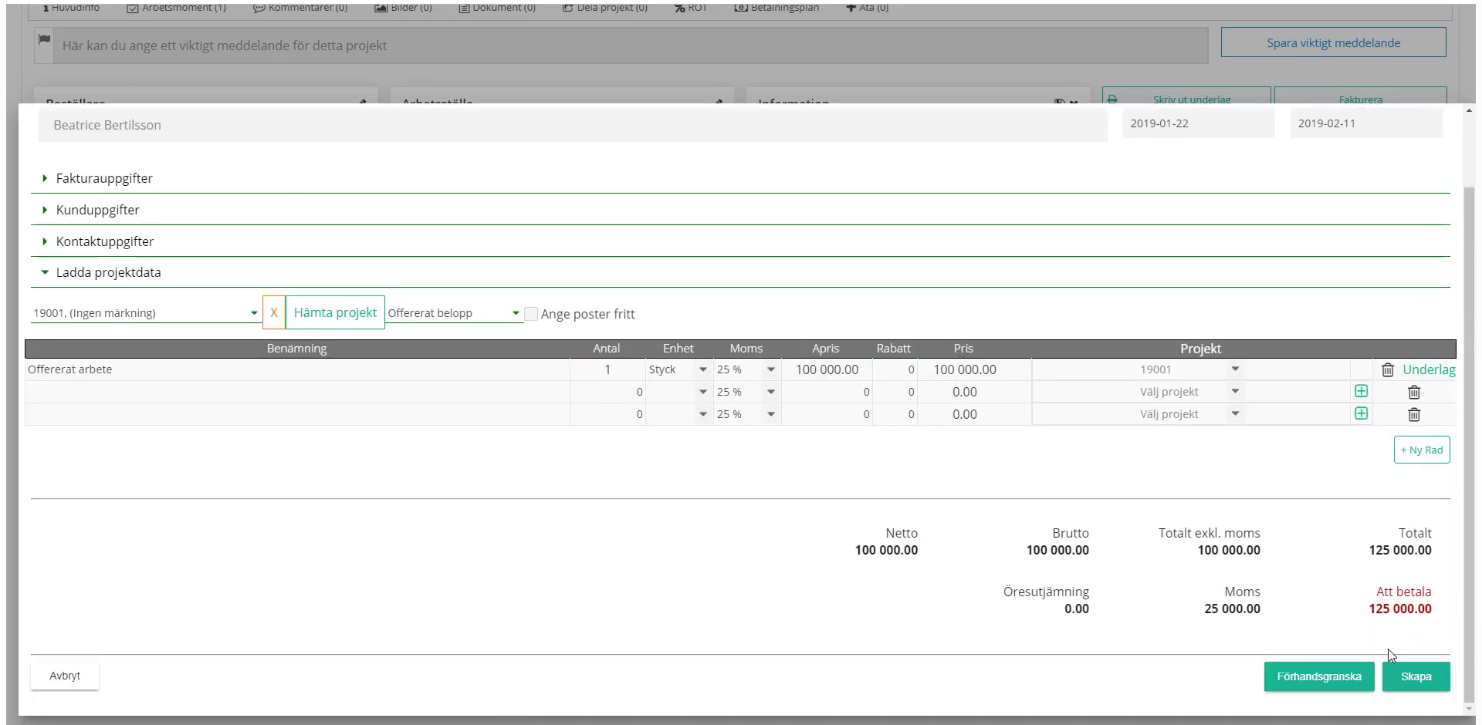
left_click(1415, 678)
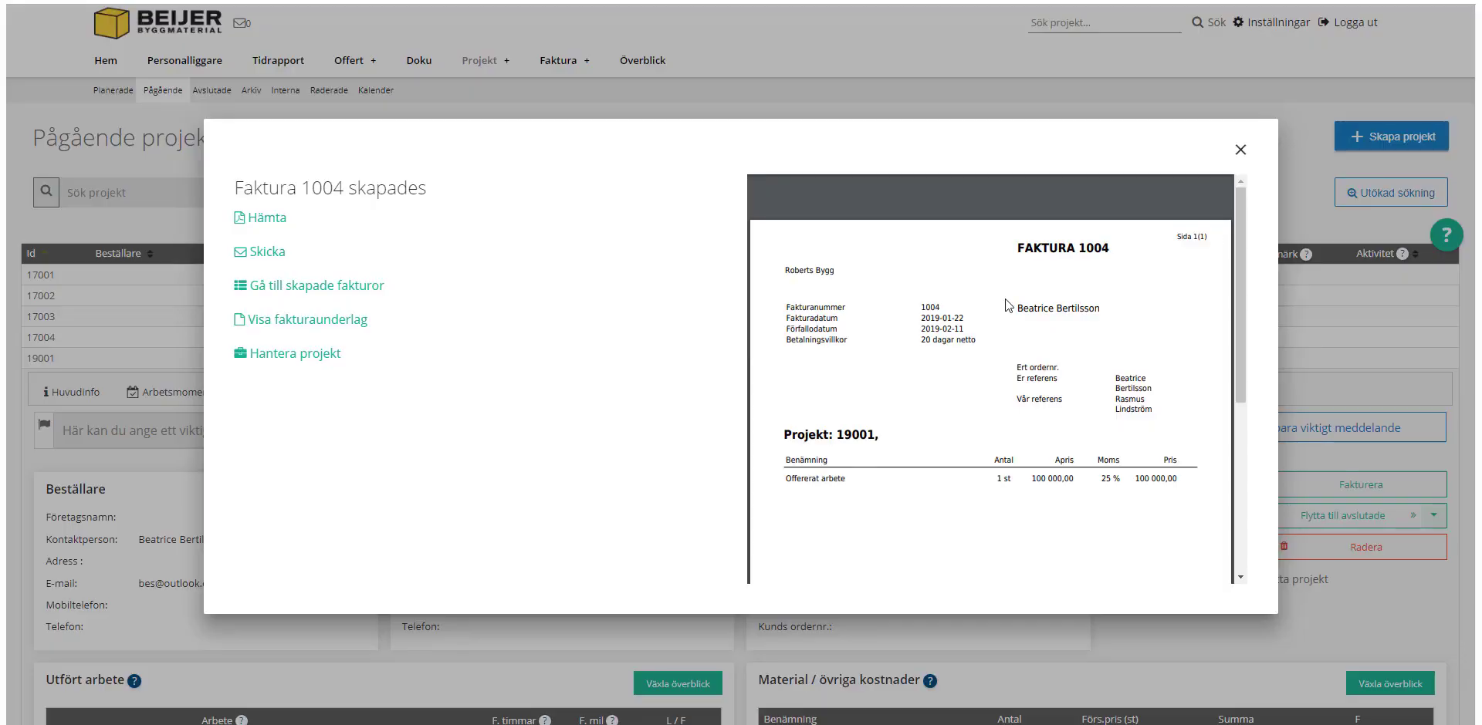
Step: Close the Faktura 1004 preview to return to project 19001
left_click(1240, 149)
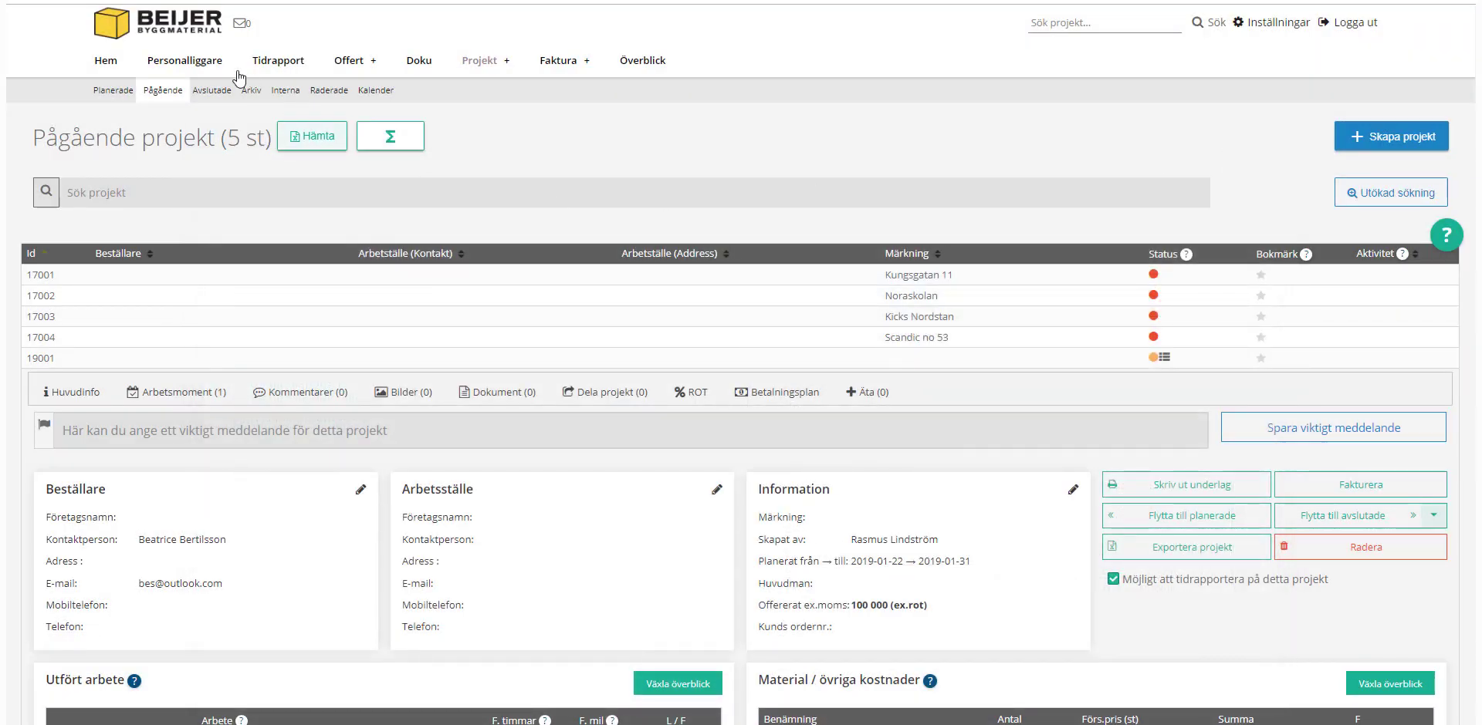
Step: Show the Extrafunktioner tab under Hem and browse its module settings list
left_click(103, 66)
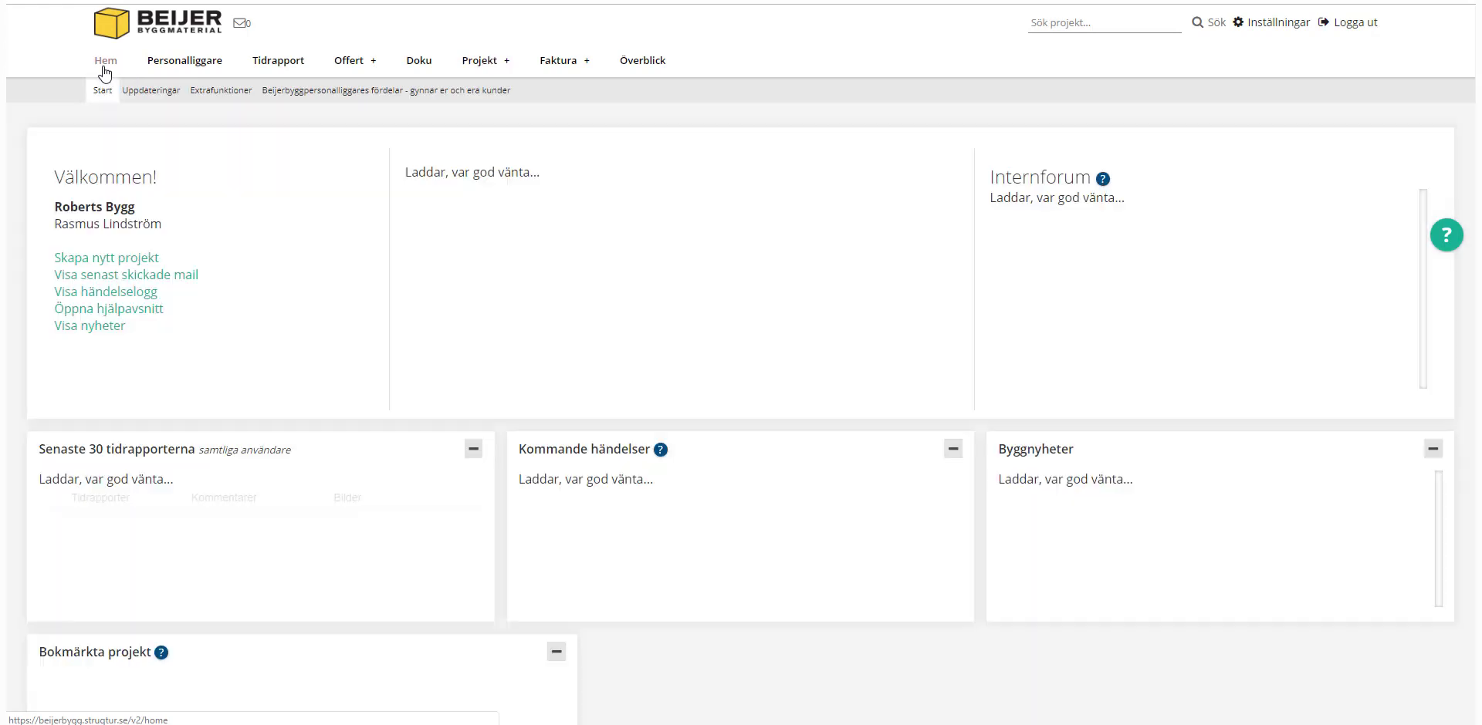
left_click(220, 91)
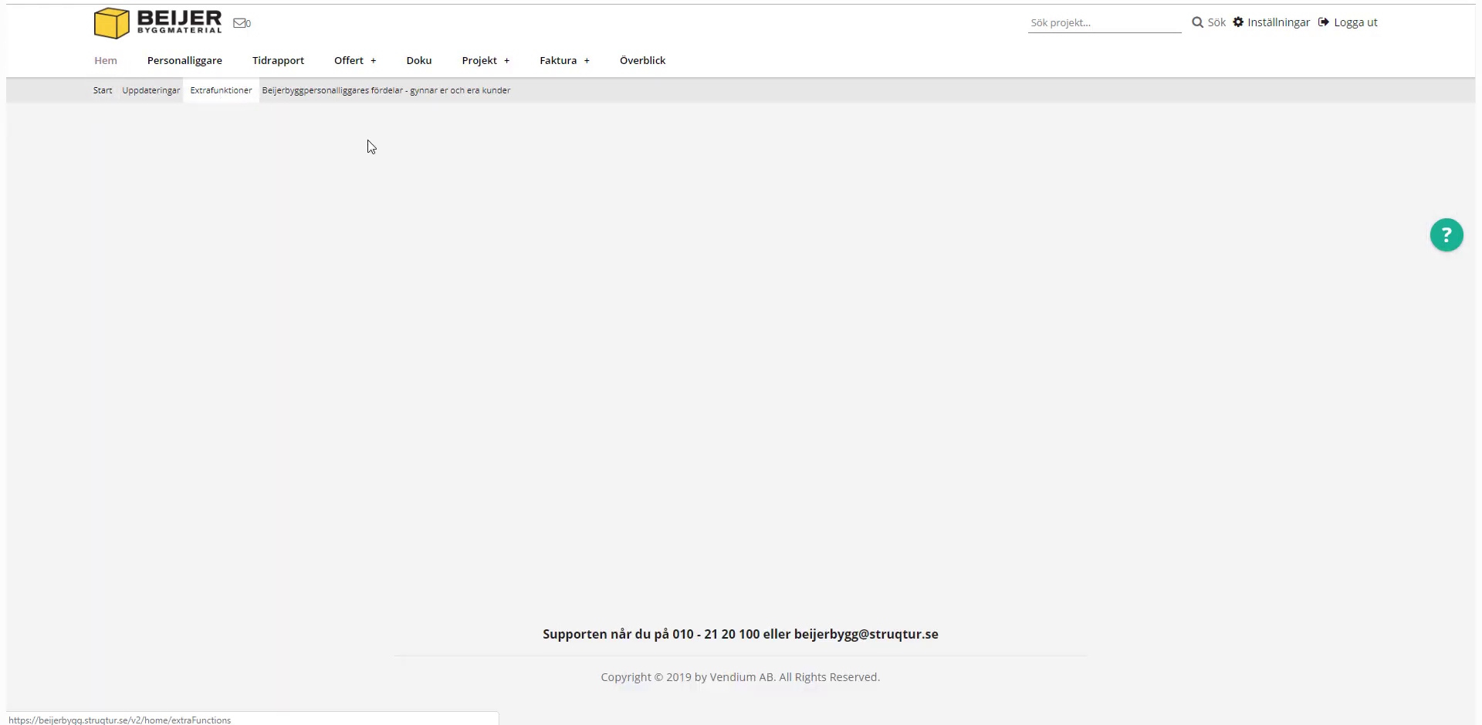
scroll(473, 238, "down", 6)
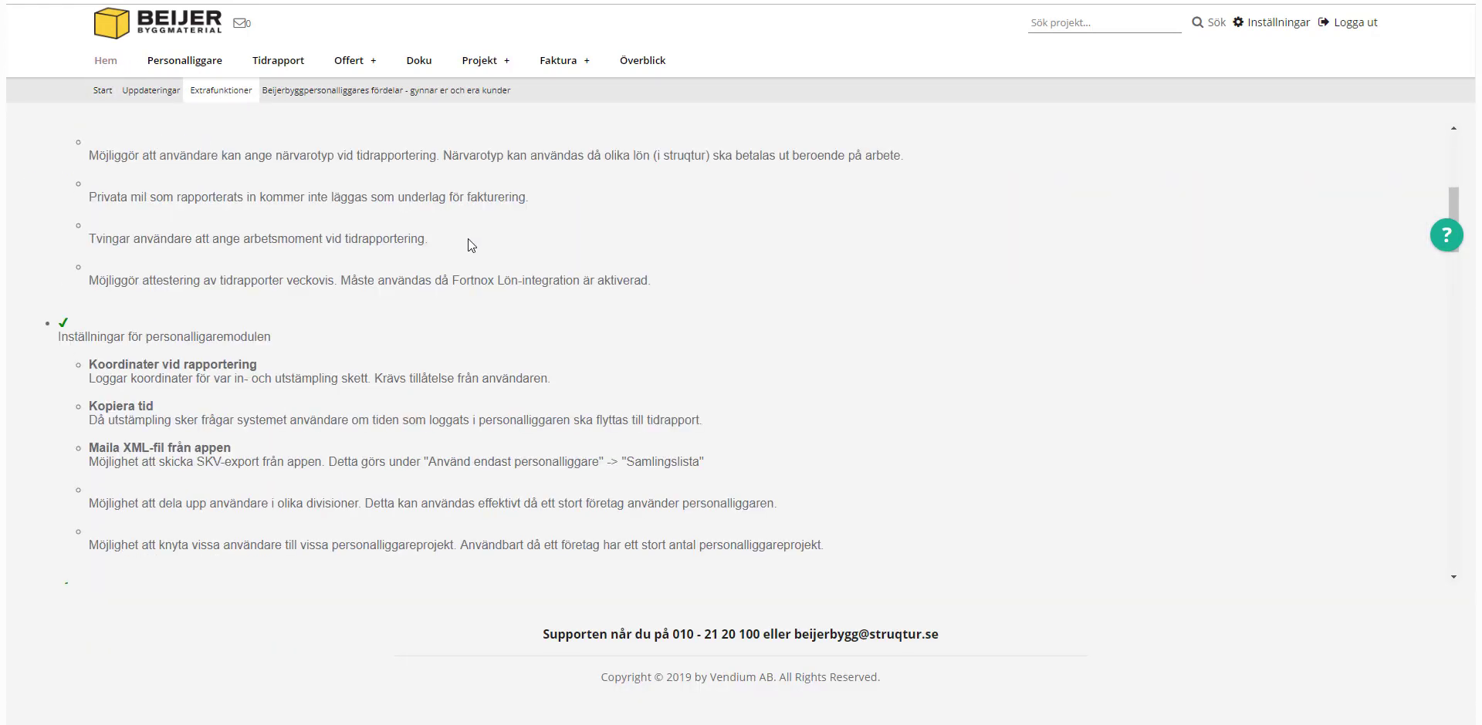
scroll(468, 238, "down", 15)
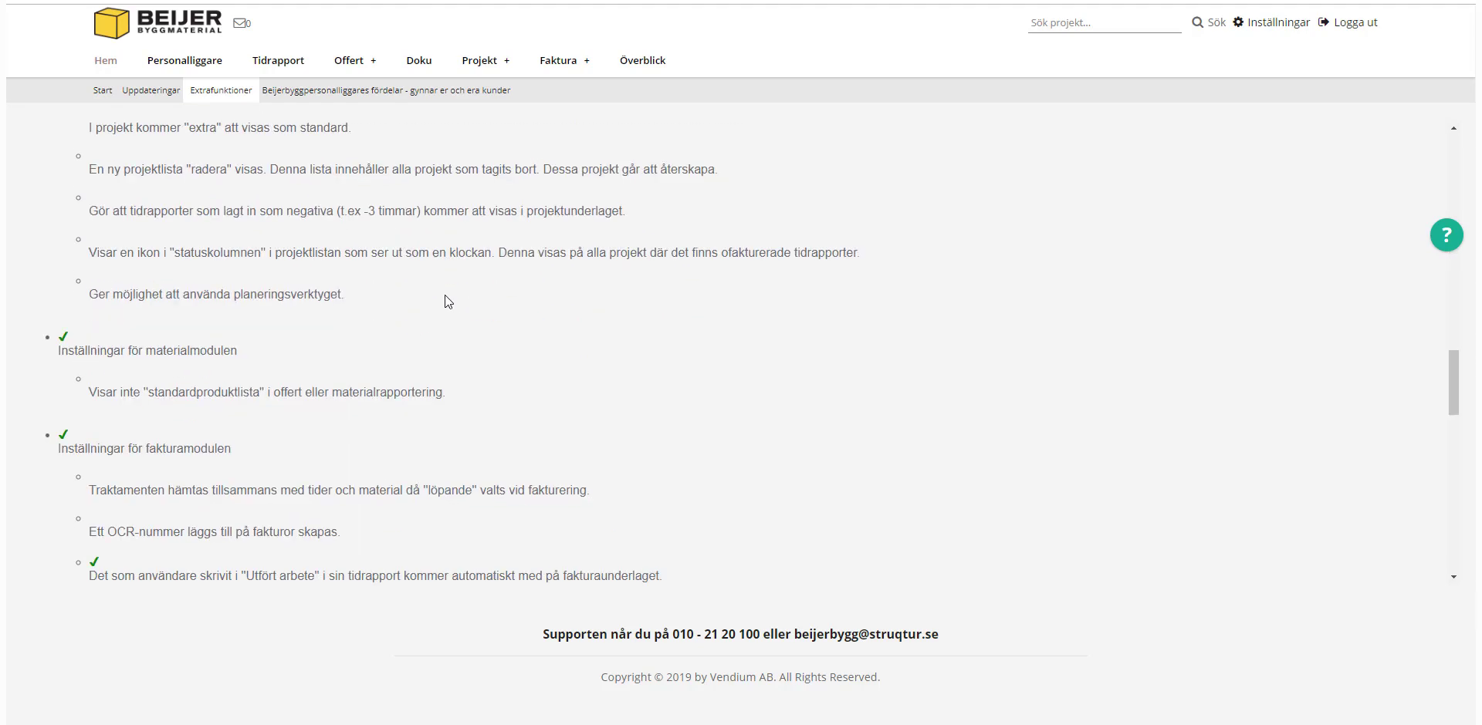
scroll(444, 295, "down", 10)
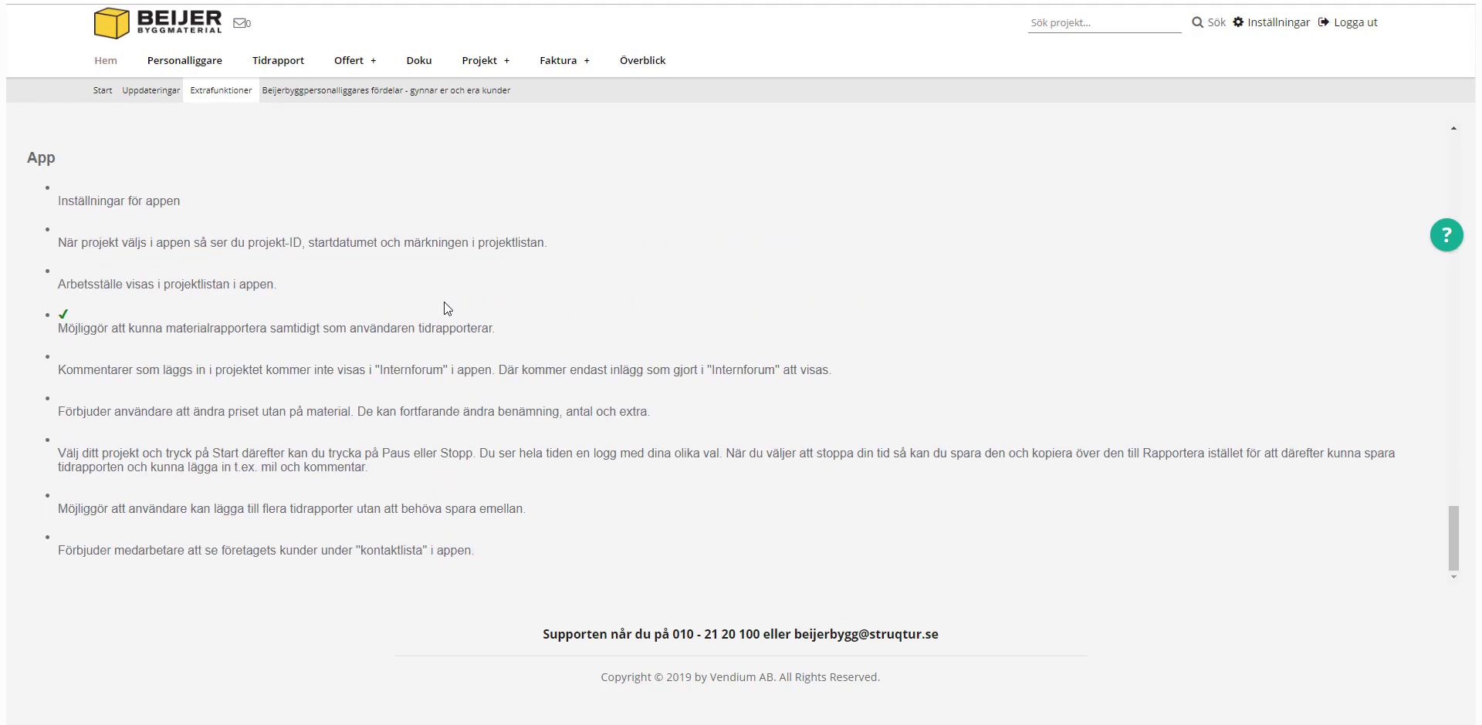
scroll(443, 302, "up", 20)
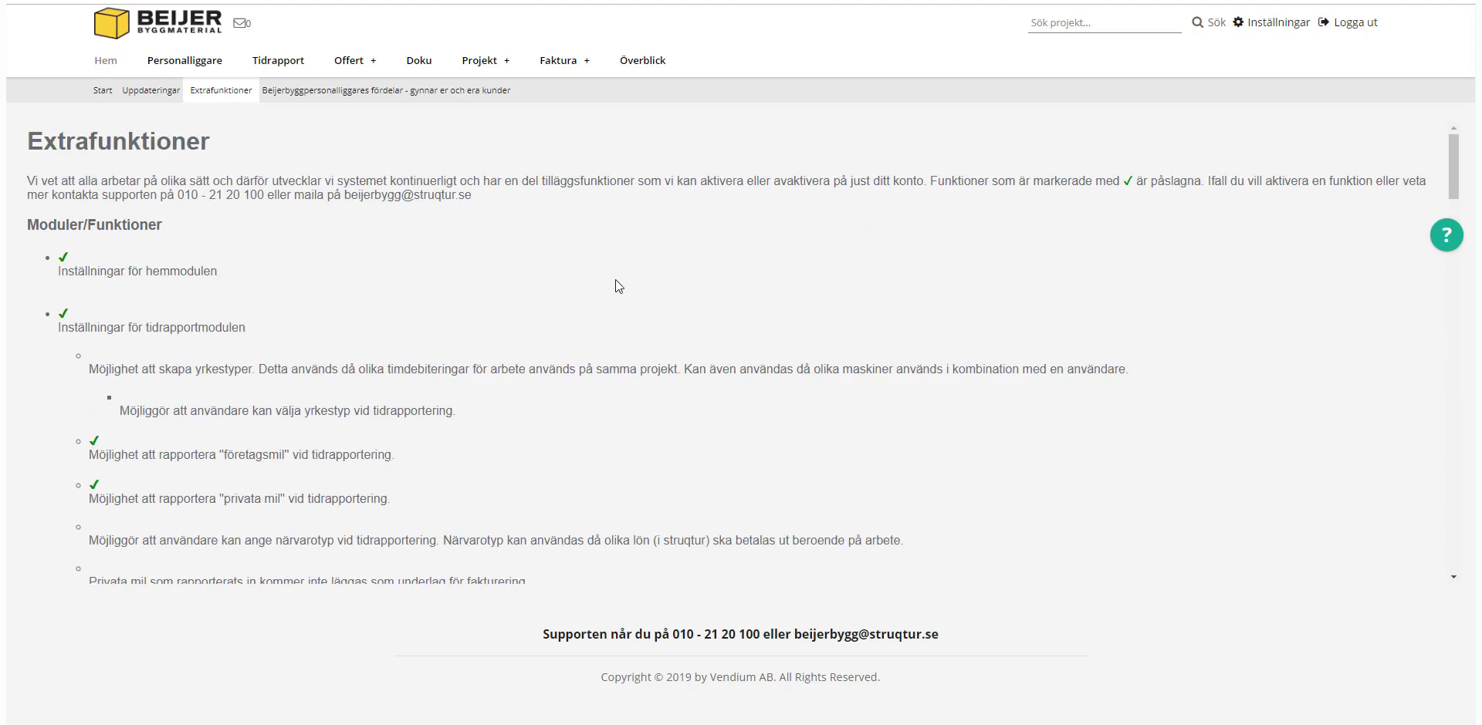